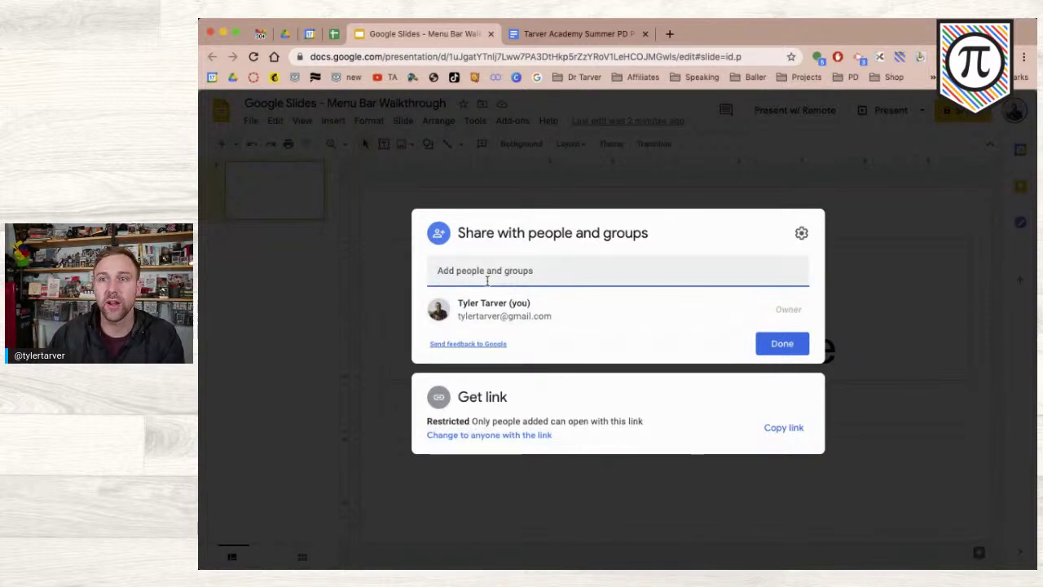
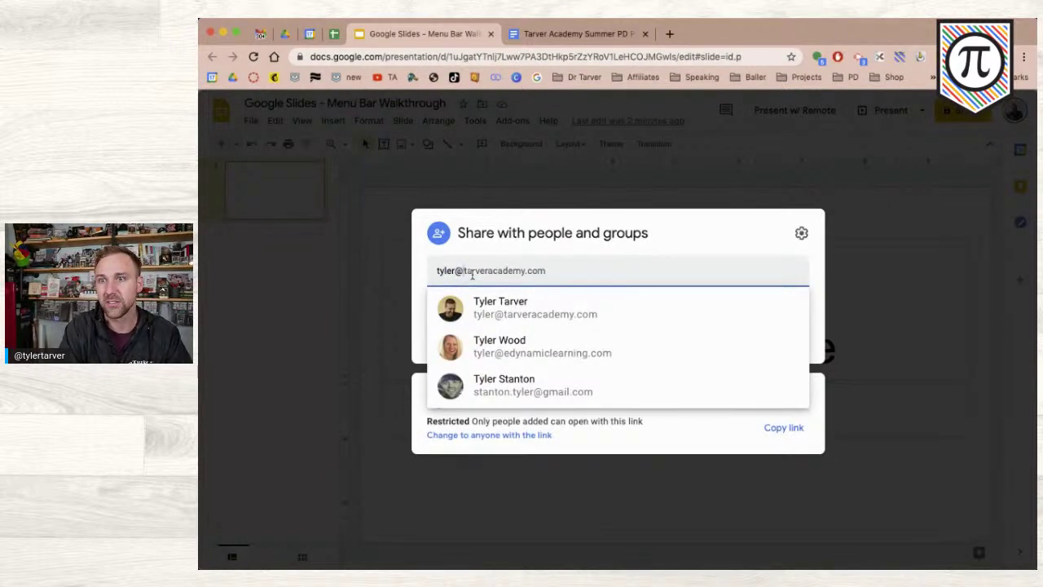
- Add the suggested contact as a recipient, then type and erase a test message
{"action": "left_click", "coordinate": [561, 303]}
{"action": "left_click", "coordinate": [510, 330]}
{"action": "type", "text": "hey"}
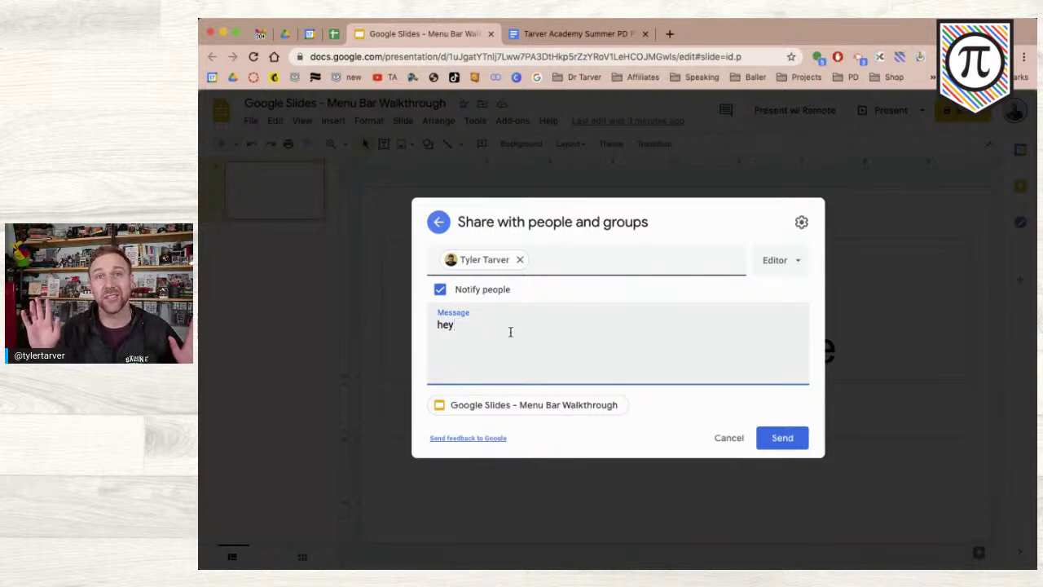
{"action": "key", "text": "BackSpace"}
{"action": "key", "text": "BackSpace"}
{"action": "key", "text": "BackSpace"}
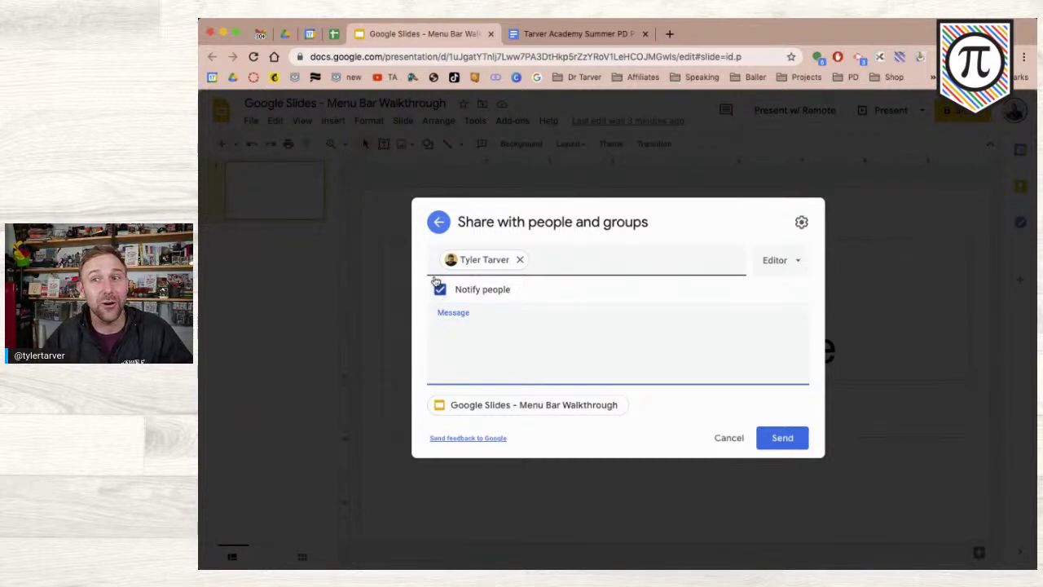
{"action": "left_click", "coordinate": [440, 289]}
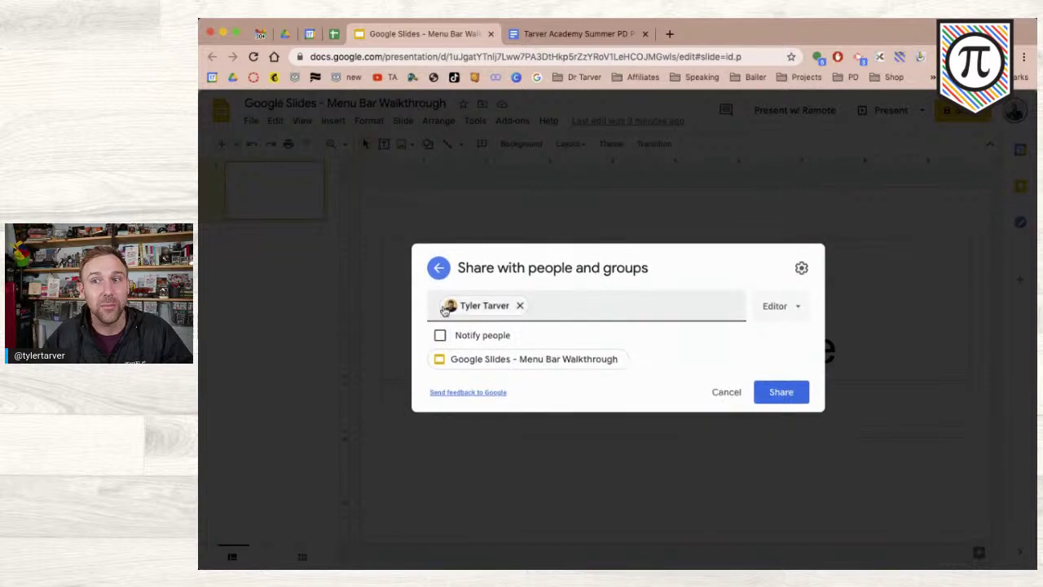
{"action": "left_click", "coordinate": [440, 336]}
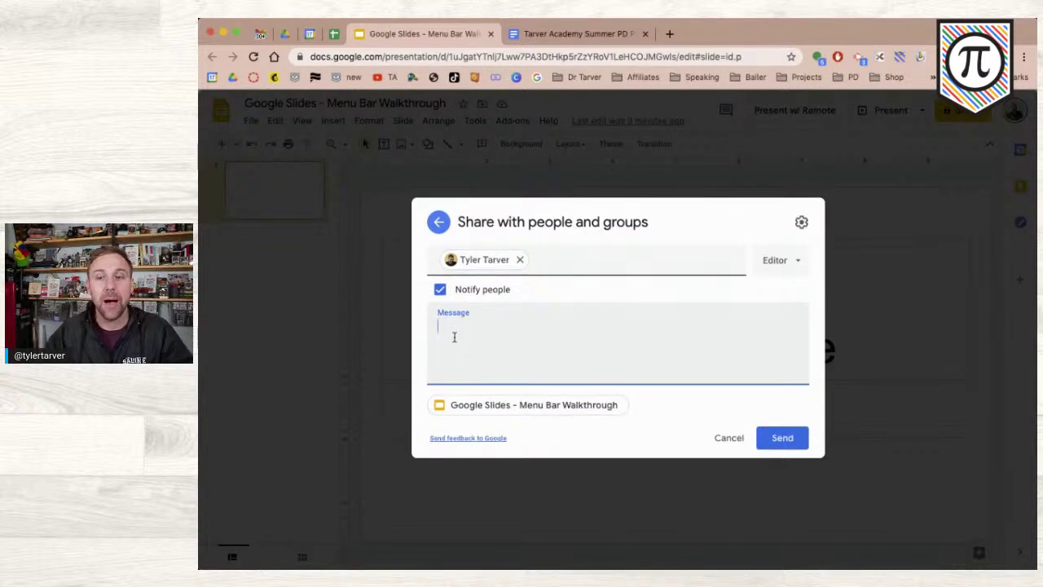
{"action": "type", "text": "hey"}
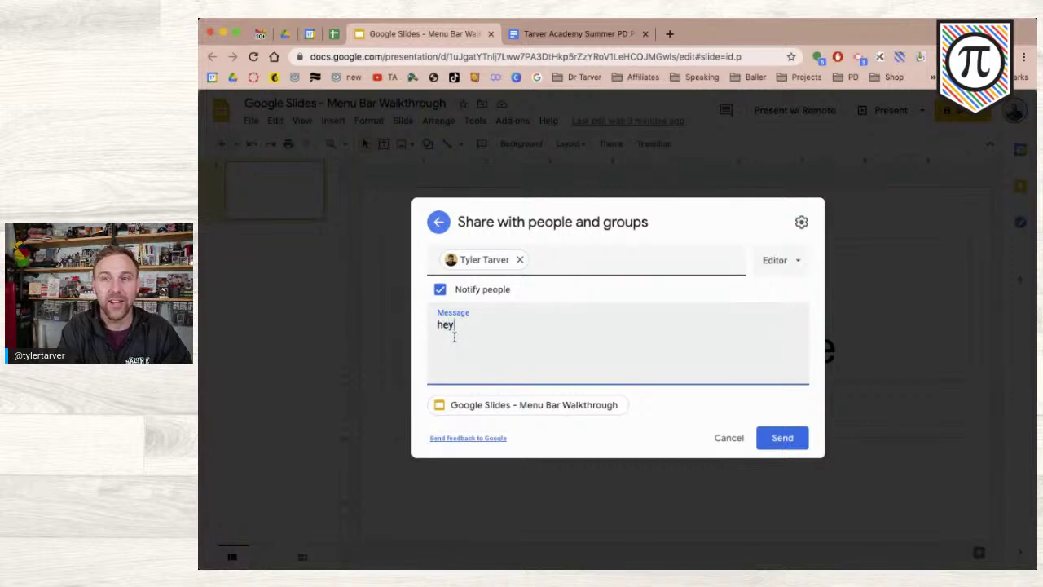
{"action": "key", "text": "BackSpace"}
{"action": "key", "text": "BackSpace"}
{"action": "key", "text": "BackSpace"}
{"action": "type", "text": "hey"}
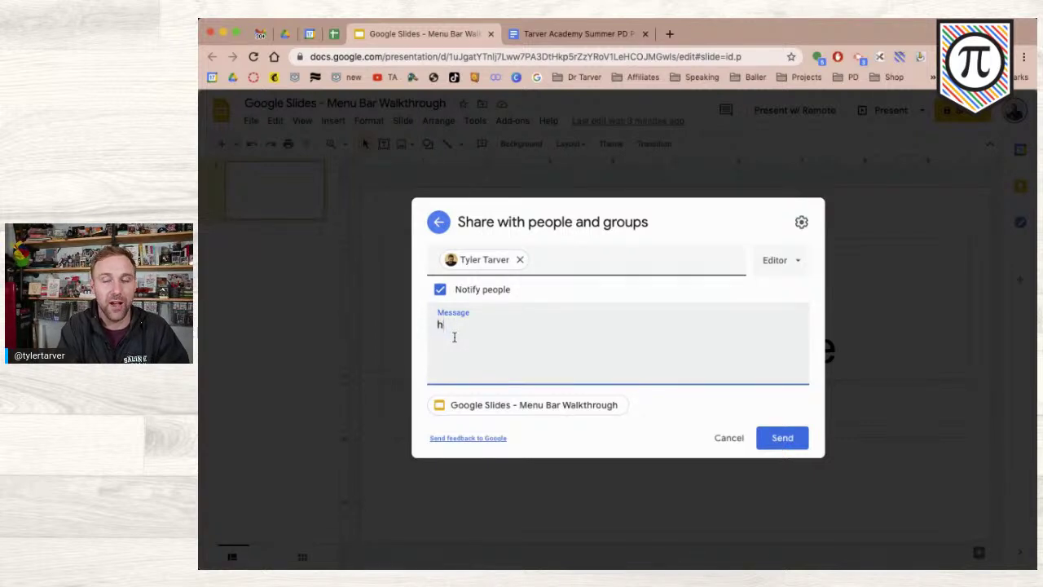
{"action": "key", "text": "BackSpace"}
{"action": "key", "text": "BackSpace"}
{"action": "key", "text": "BackSpace"}
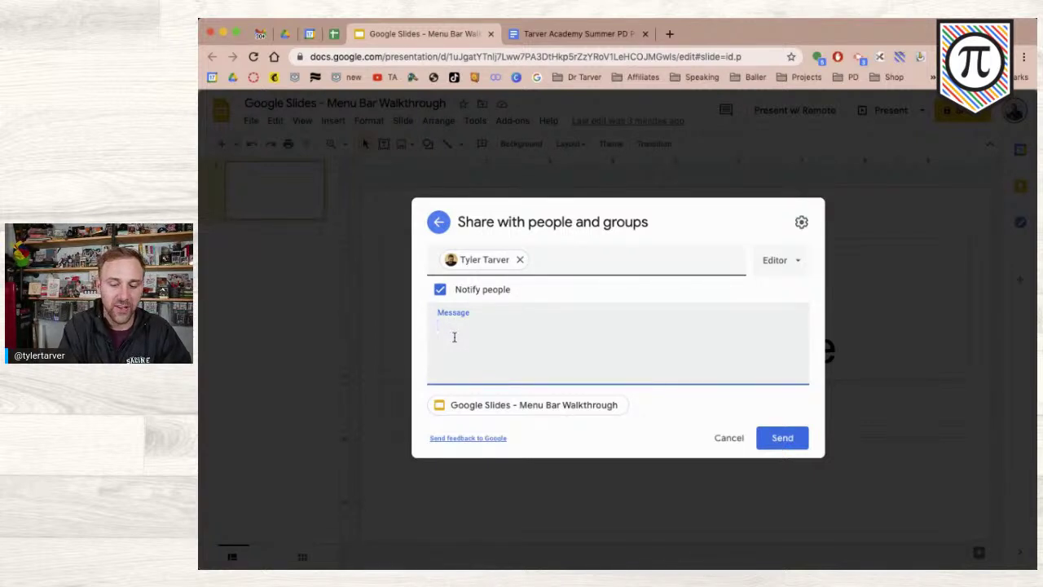
{"action": "type", "text": ":D"}
{"action": "key", "text": "BackSpace"}
{"action": "type", "text": ")"}
{"action": "key", "text": "BackSpace"}
{"action": "key", "text": "BackSpace"}
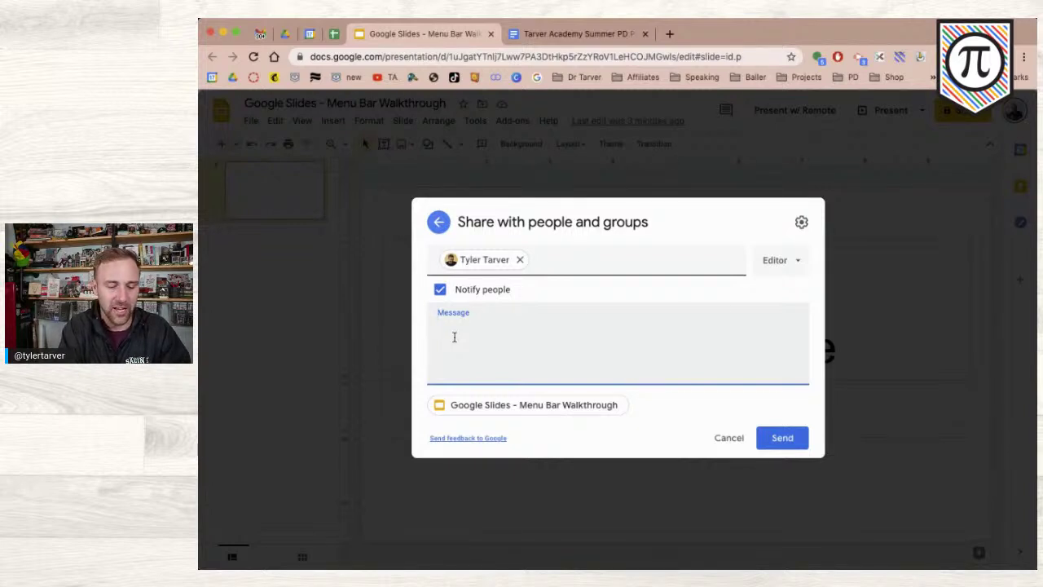
{"action": "type", "text": "Hey Tyler,"}
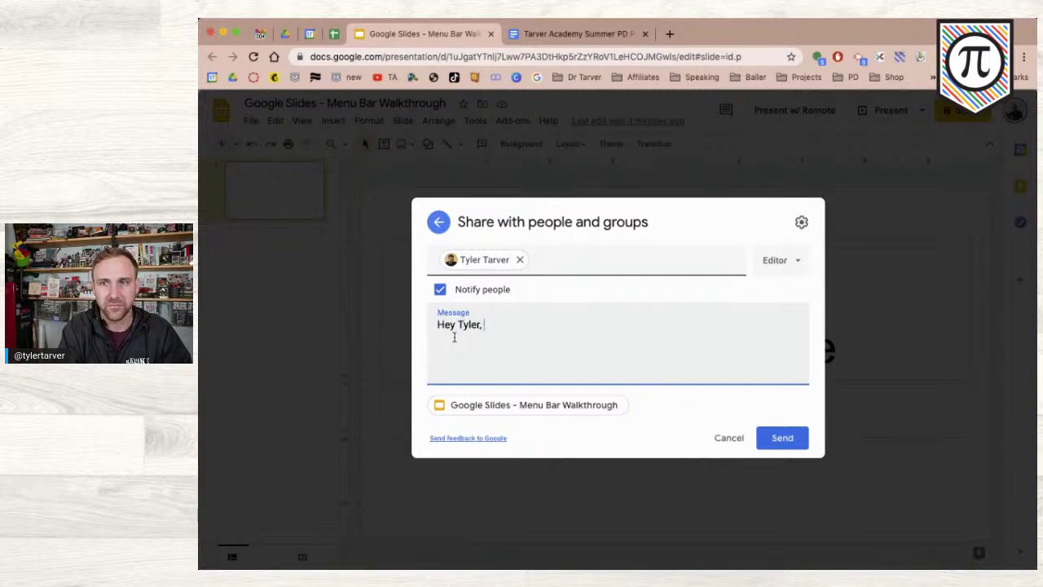
- Write the numbered lines '1. Read this', '2. Answer anything I missed', '3. Believe in yourself'
{"action": "key", "text": "Return"}
{"action": "key", "text": "Return"}
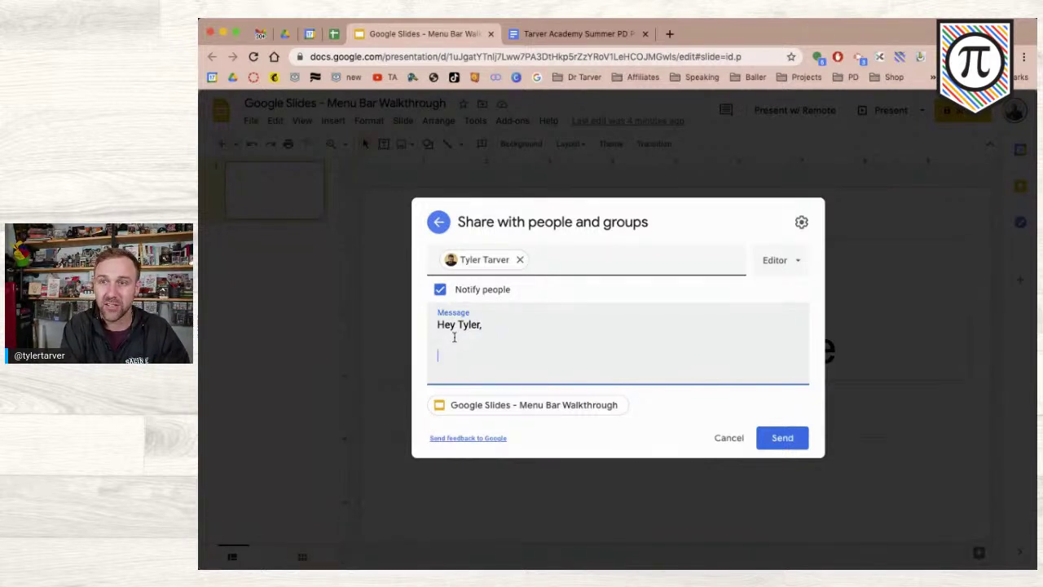
{"action": "type", "text": "1. Read this"}
{"action": "key", "text": "Return"}
{"action": "type", "text": "2. "}
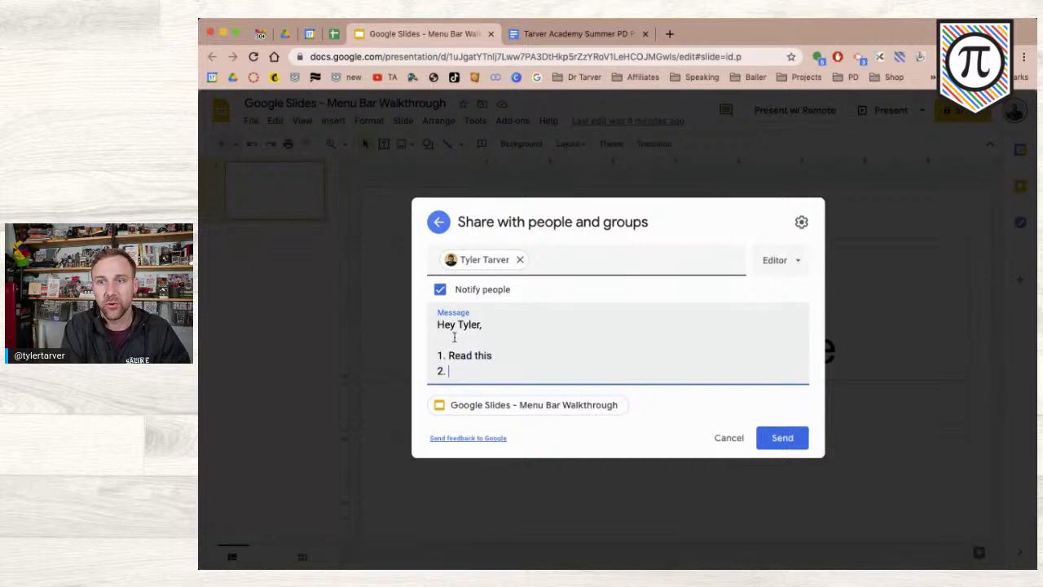
{"action": "type", "text": "Answer"}
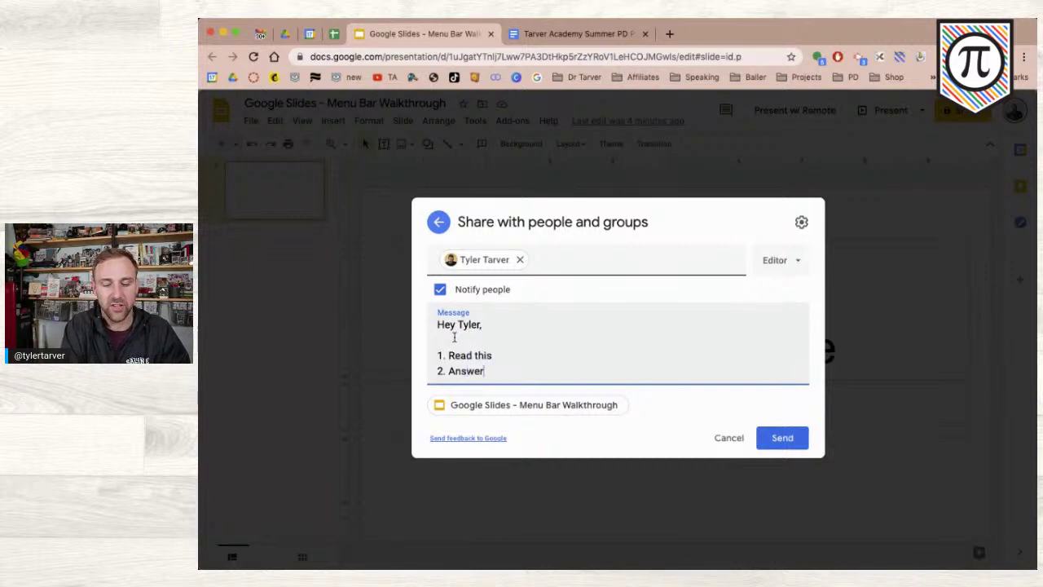
{"action": "type", "text": " anything I m"}
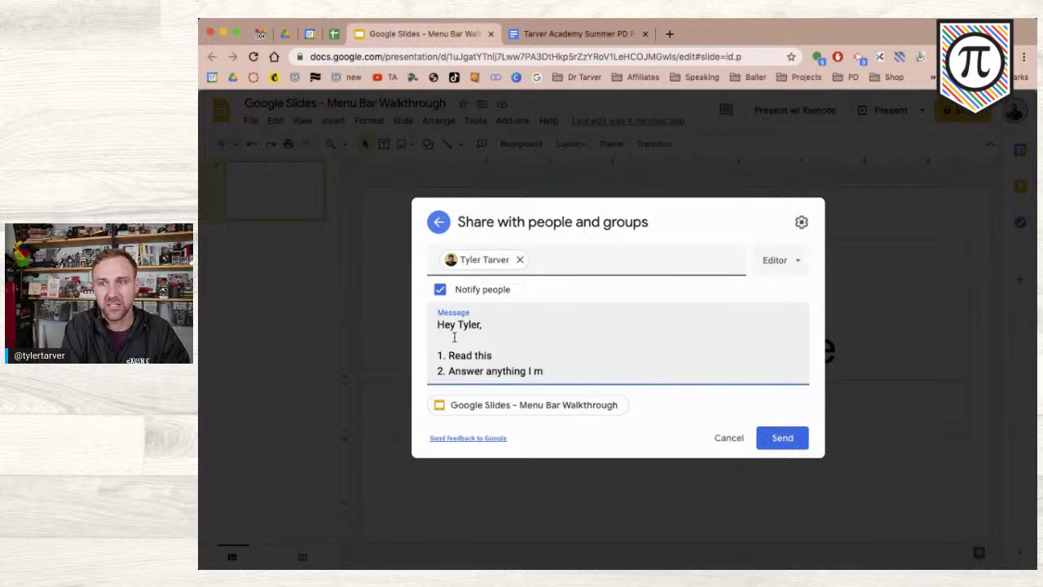
{"action": "type", "text": "issed"}
{"action": "key", "text": "Return"}
{"action": "type", "text": "3. "}
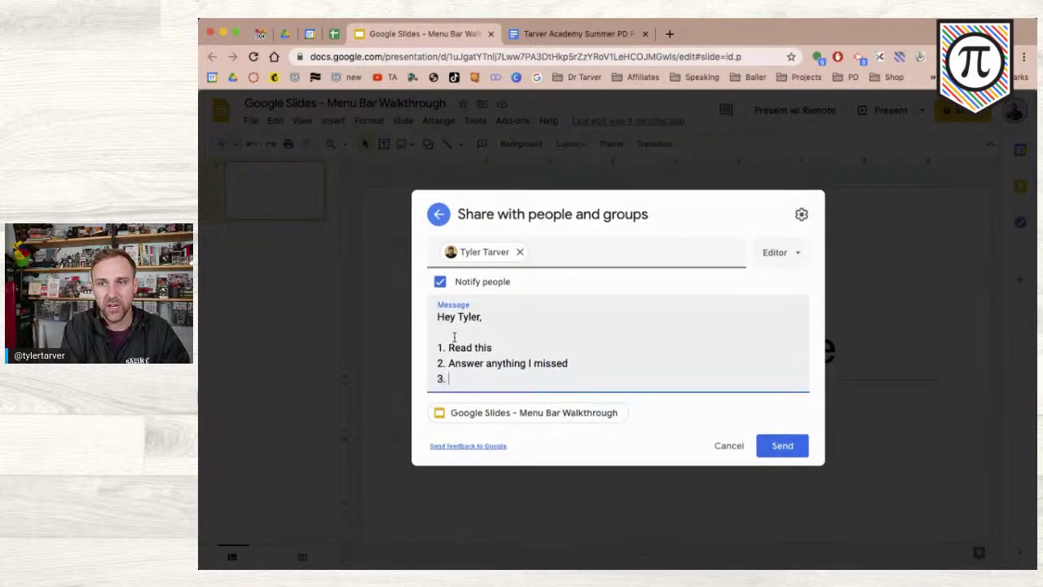
{"action": "type", "text": "Believe in"}
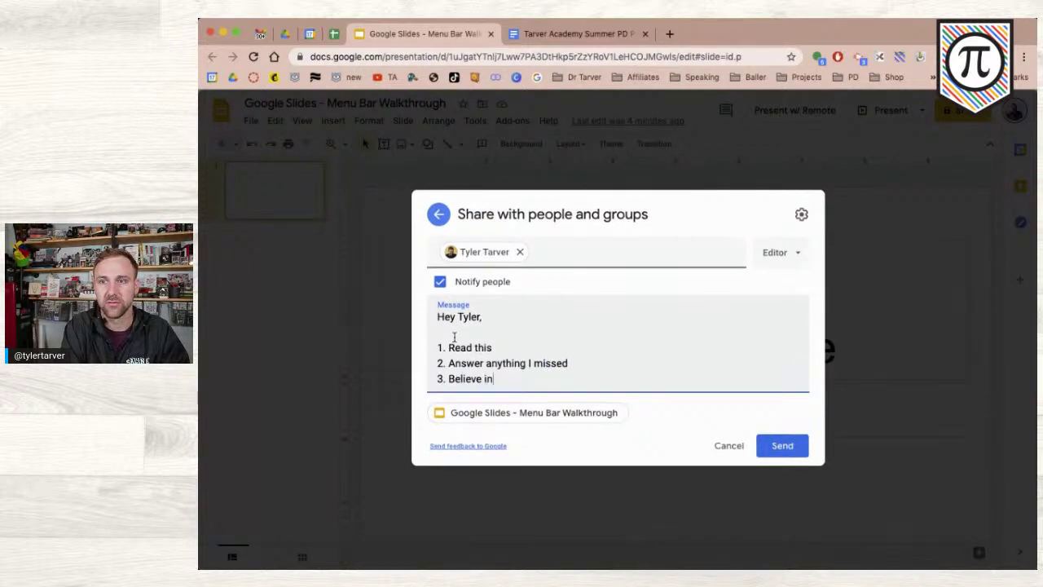
{"action": "type", "text": " yourself"}
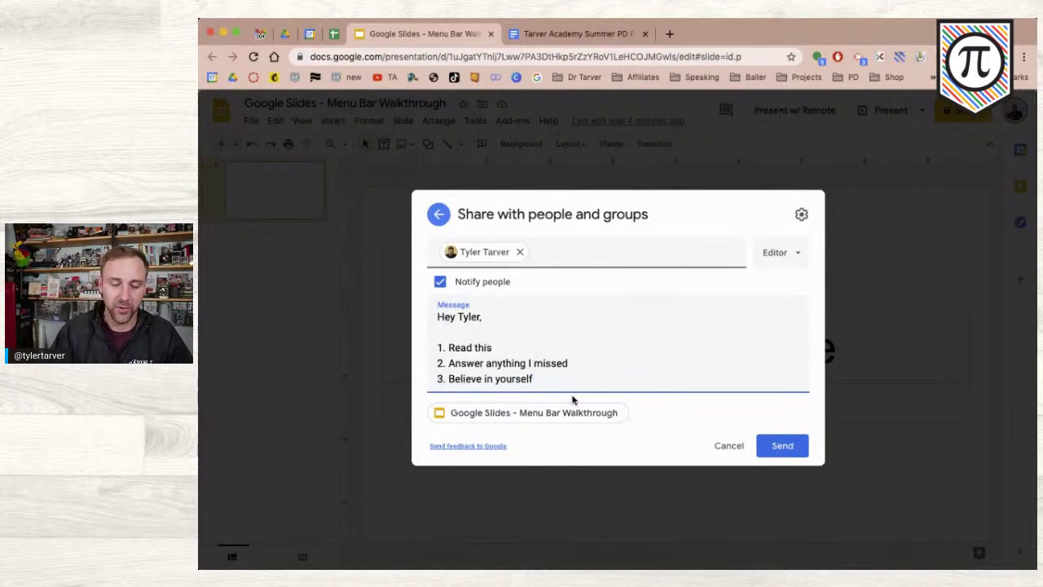
- Sign off the message with 'Love,' and 'Yourself' on separate lines
{"action": "key", "text": "Return"}
{"action": "key", "text": "Return"}
{"action": "type", "text": "Love,"}
{"action": "key", "text": "Return"}
{"action": "type", "text": "T"}
{"action": "key", "text": "BackSpace"}
{"action": "type", "text": "Yourself"}
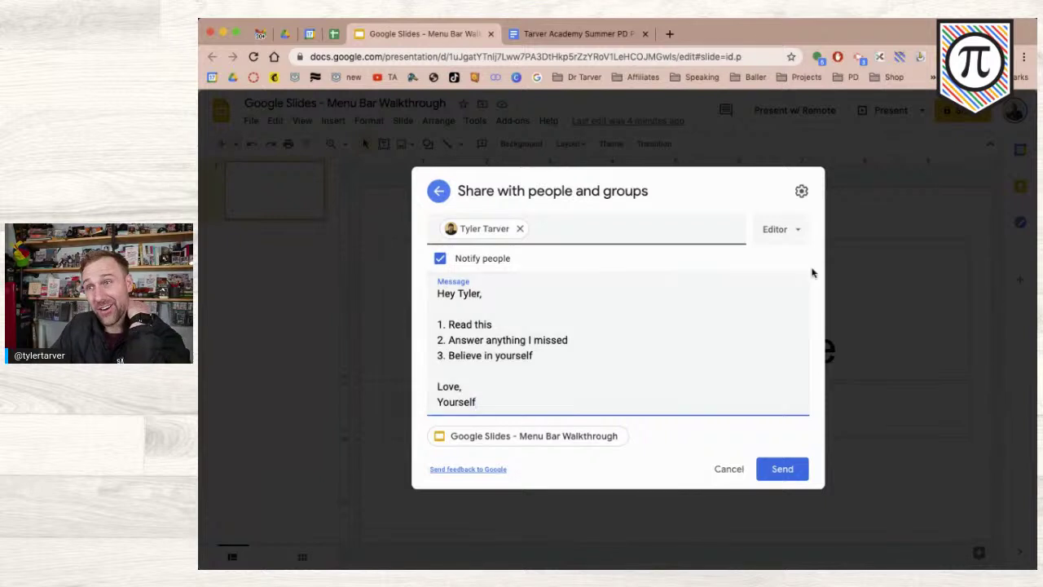
{"action": "left_click", "coordinate": [782, 230]}
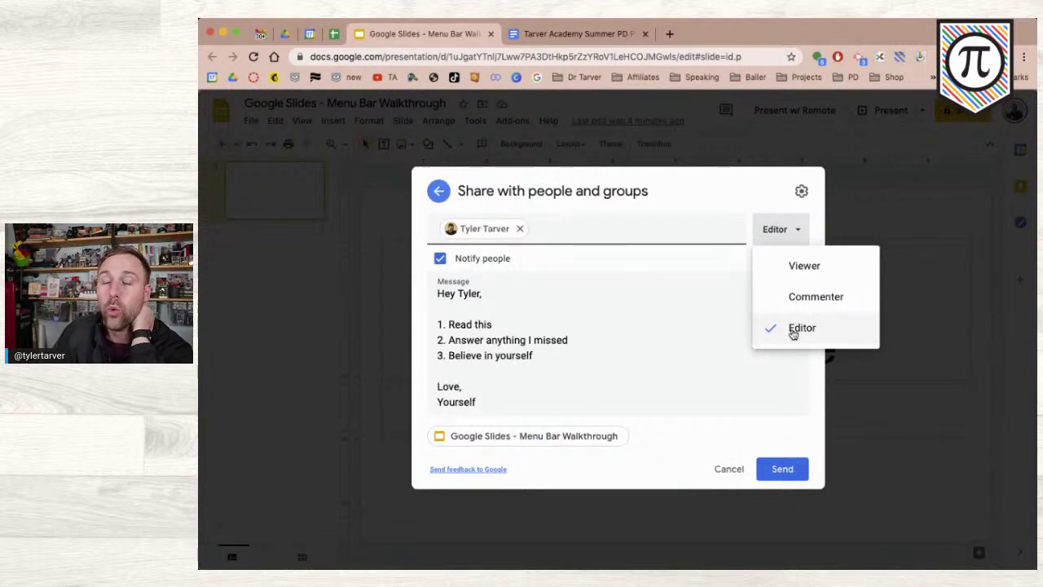
- Try Commenter and Viewer for the invitee's role, finally settling on Editor
{"action": "left_click", "coordinate": [791, 301]}
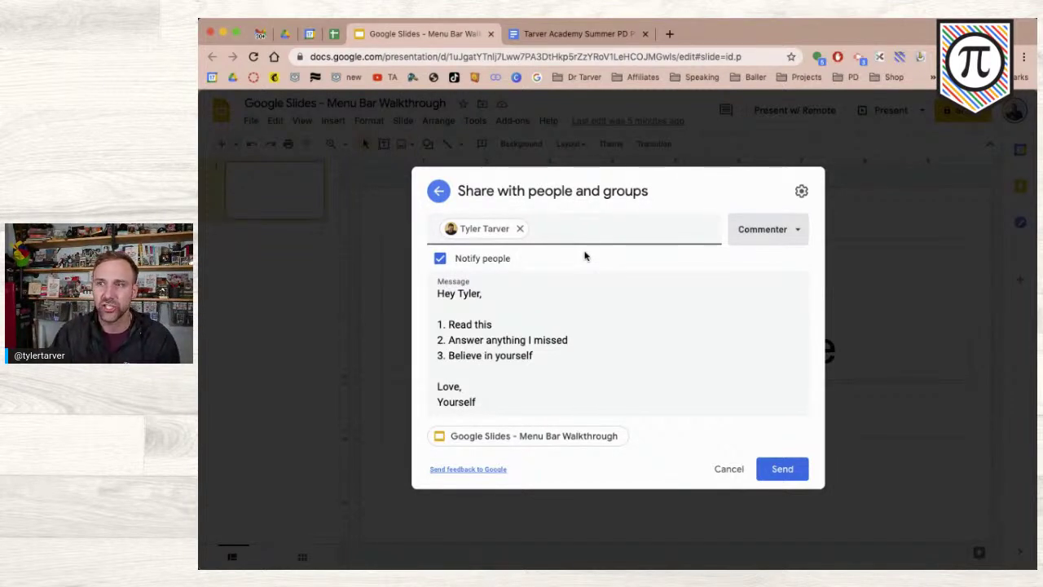
{"action": "left_click", "coordinate": [751, 233]}
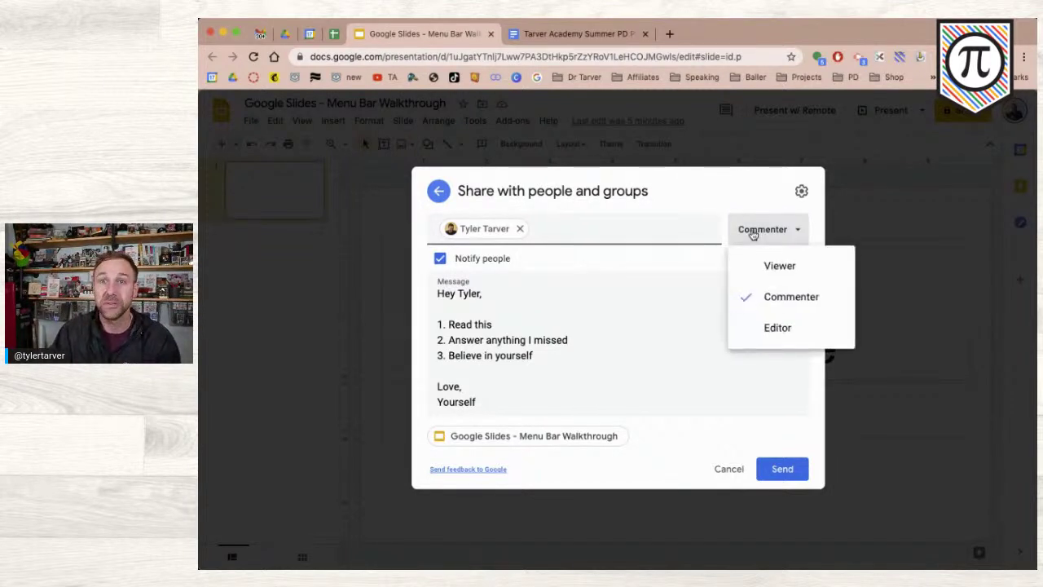
{"action": "left_click", "coordinate": [777, 271]}
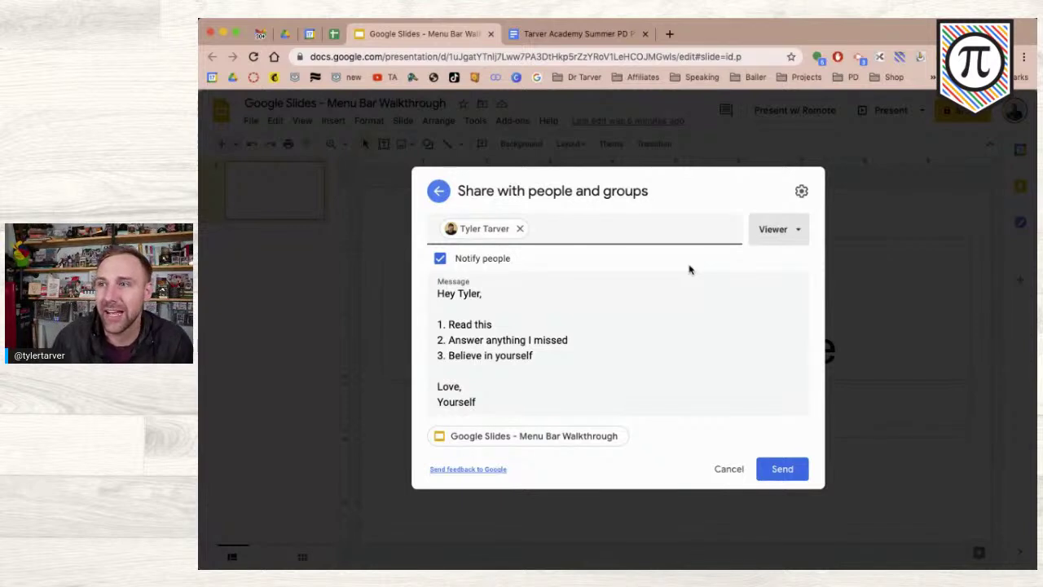
{"action": "left_click", "coordinate": [787, 235]}
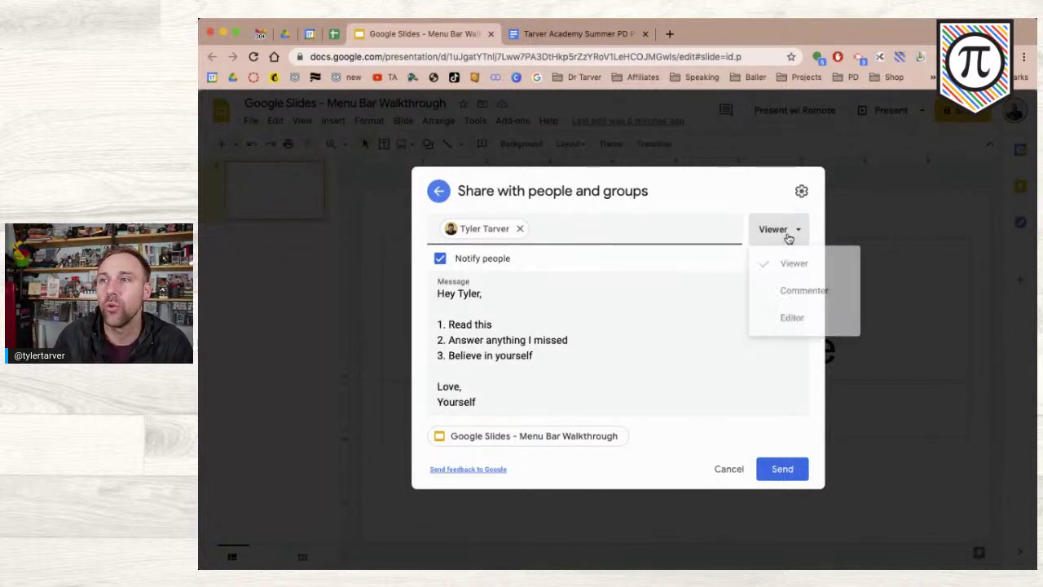
{"action": "left_click", "coordinate": [786, 327]}
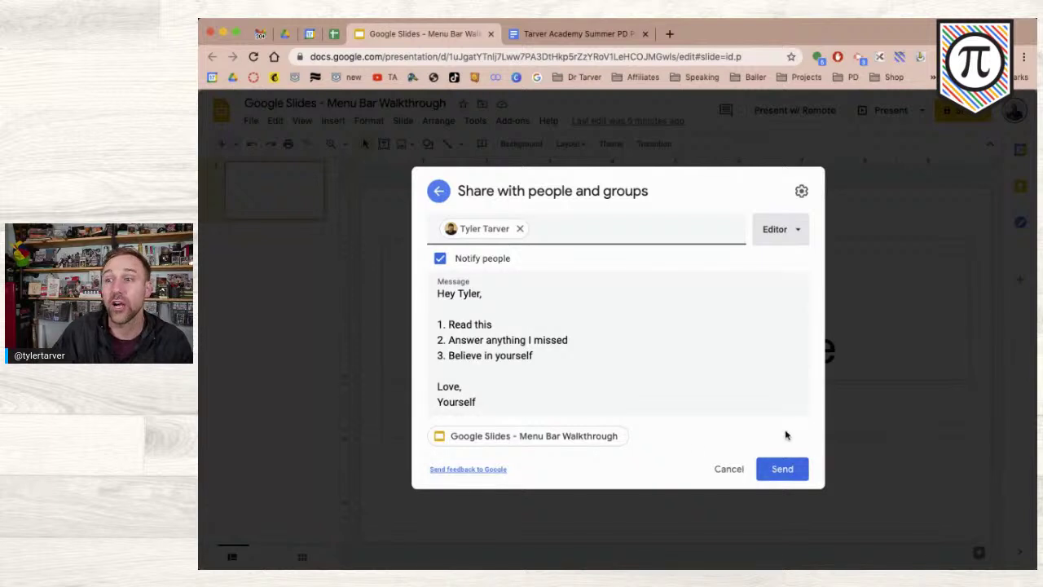
- Re-add the contact with the note 'im not writing that all again' and send the invitation
{"action": "left_click", "coordinate": [438, 191]}
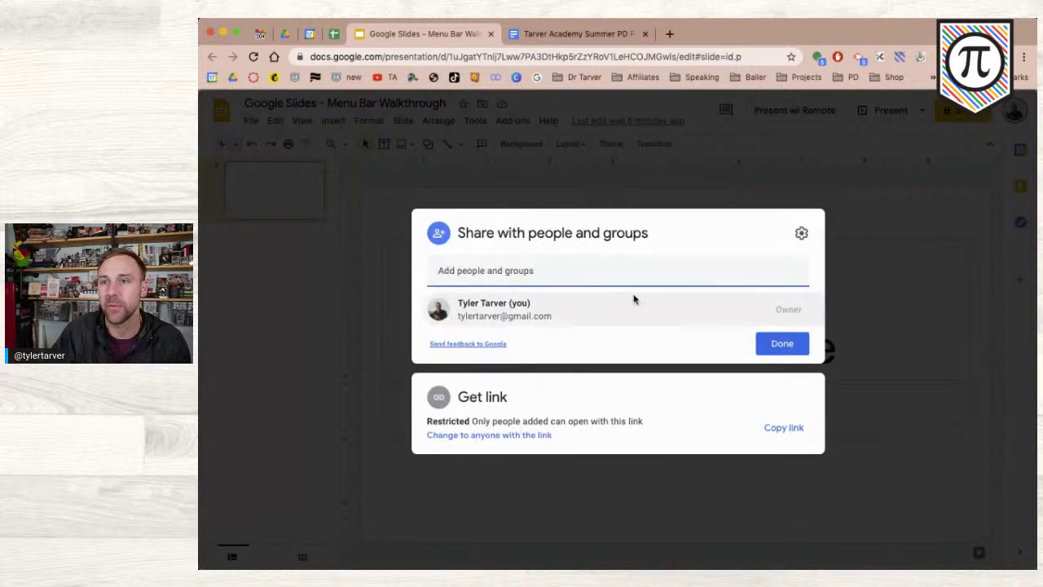
{"action": "type", "text": "tyler"}
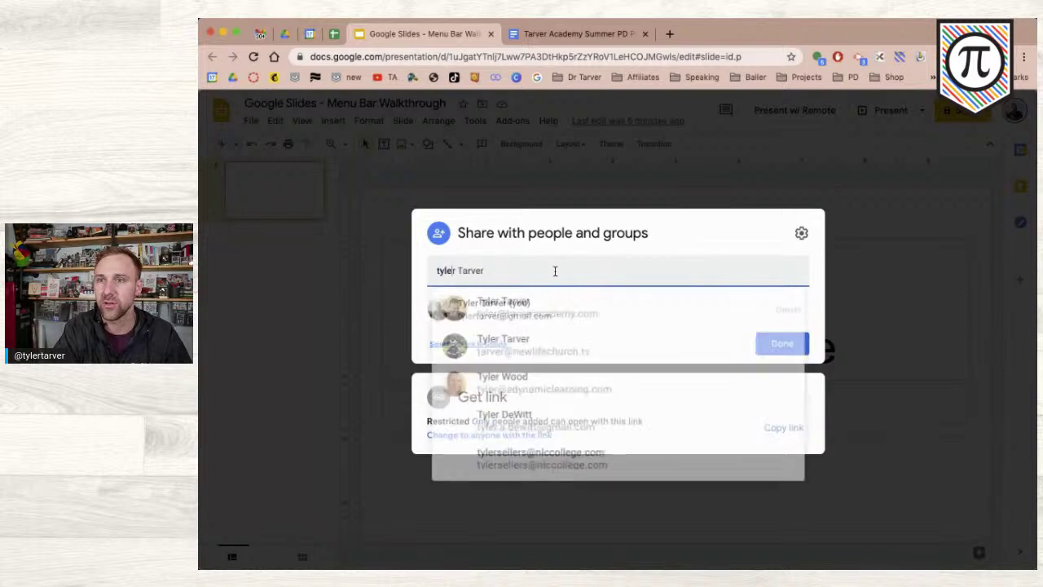
{"action": "left_click", "coordinate": [576, 316]}
{"action": "left_click", "coordinate": [561, 324]}
{"action": "type", "text": "im not writin"}
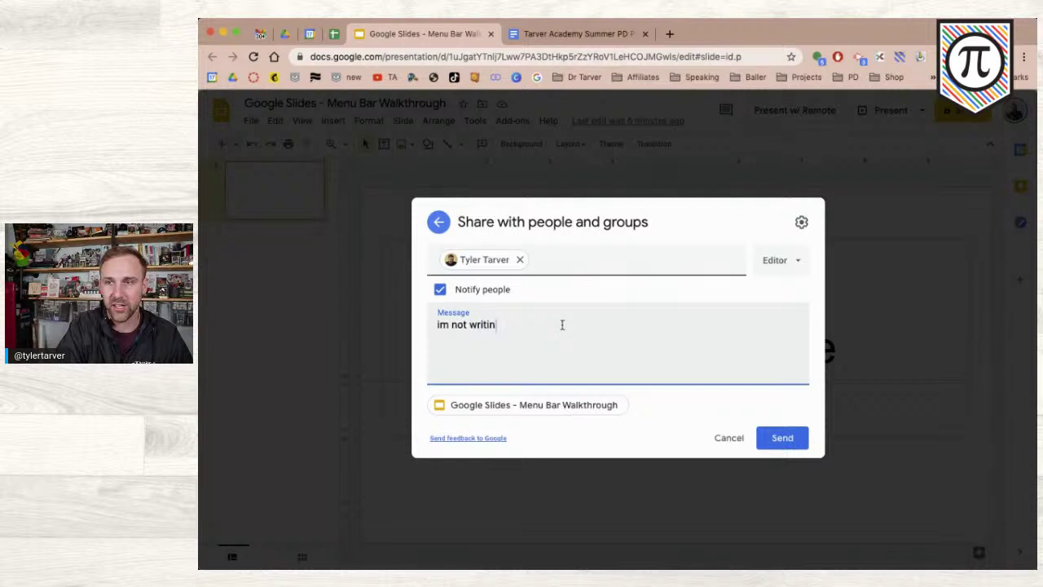
{"action": "type", "text": "g that all again"}
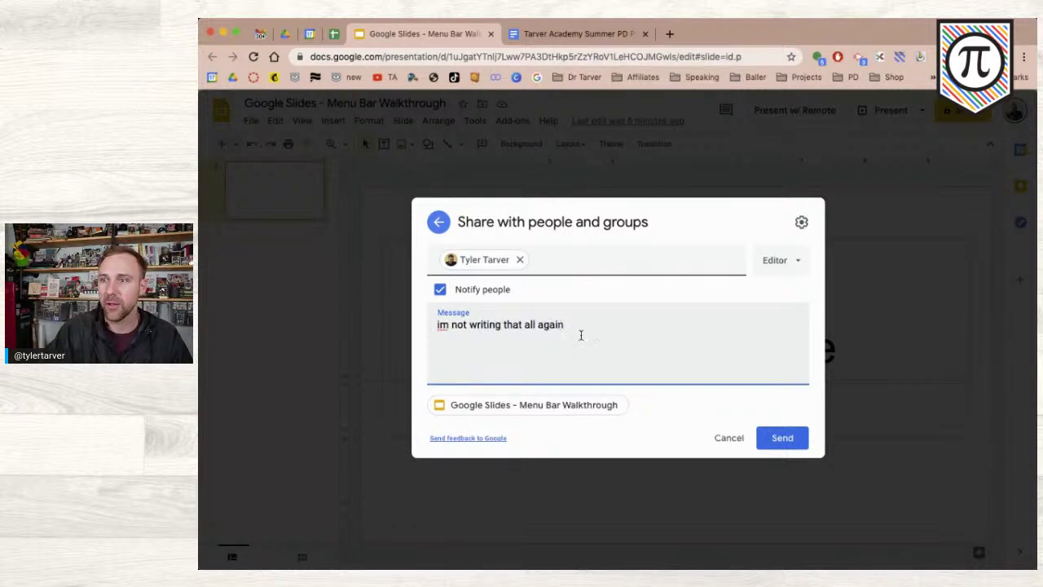
{"action": "left_click", "coordinate": [767, 437]}
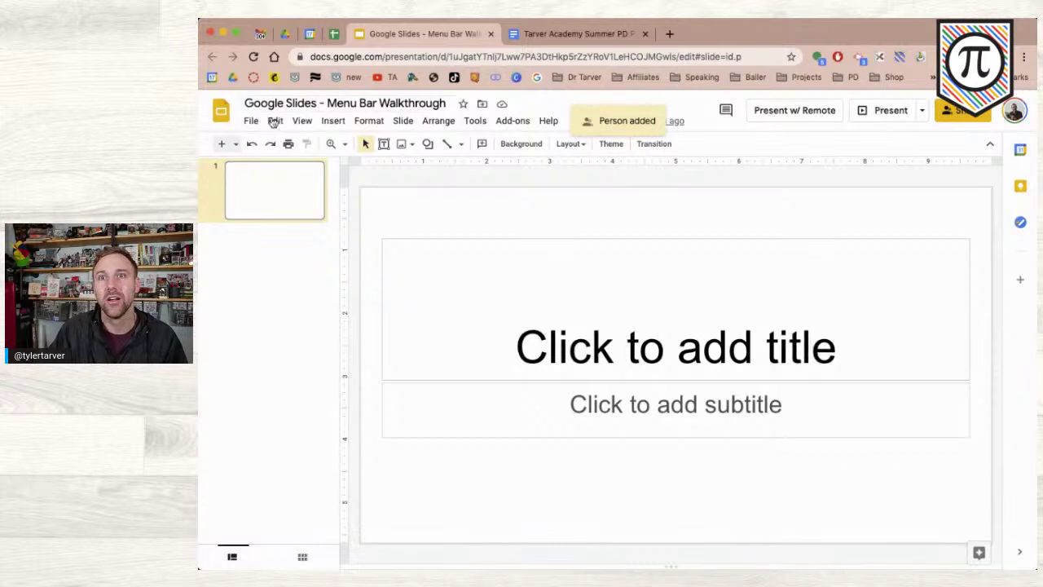
{"action": "left_click", "coordinate": [254, 121]}
- Reopen the Share settings and bring up the added person's role choices
{"action": "left_click", "coordinate": [273, 145]}
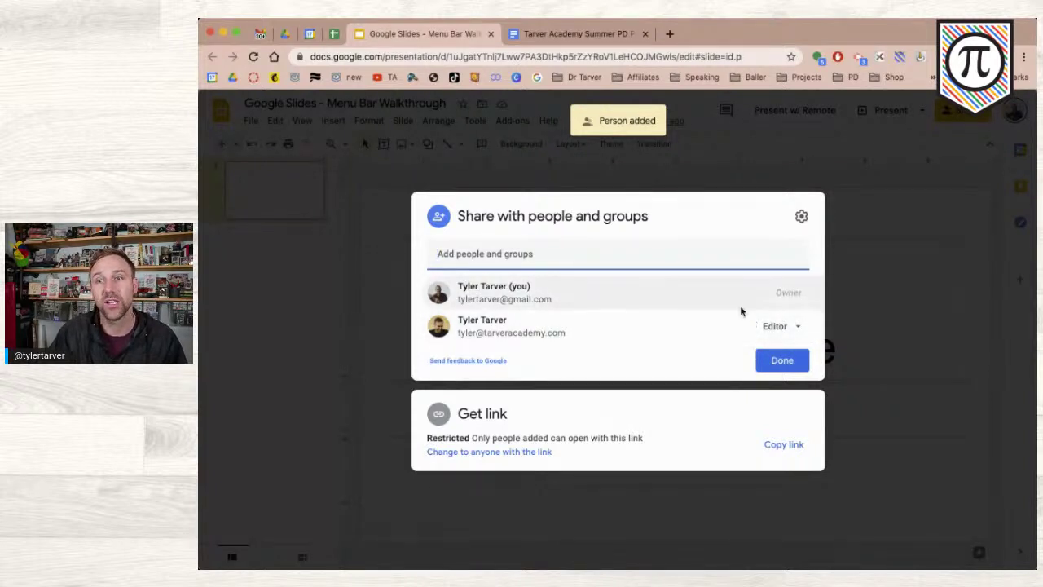
{"action": "left_click", "coordinate": [767, 324]}
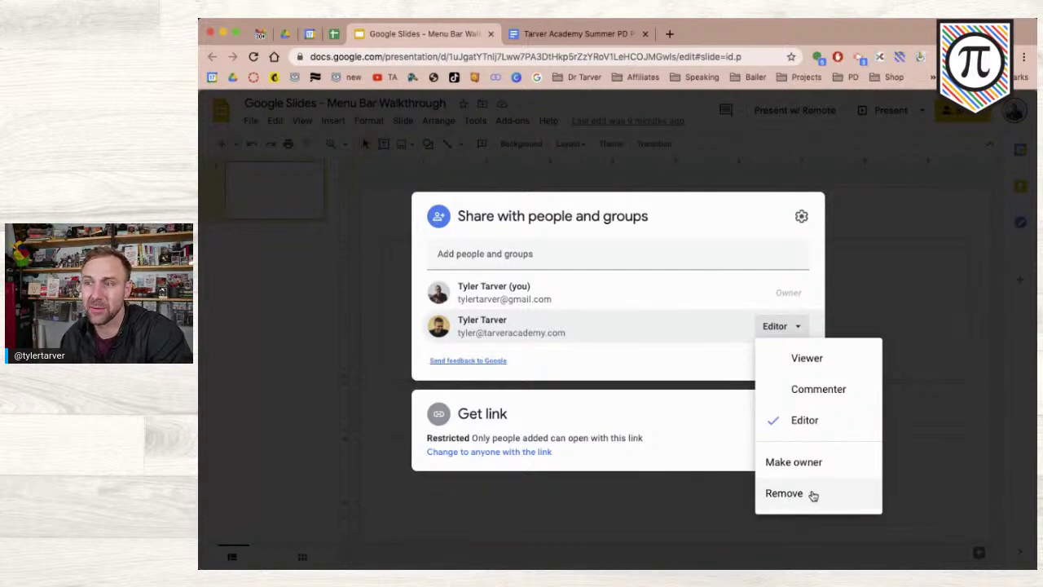
- Pick Commenter as the added person's access role
{"action": "left_click", "coordinate": [807, 389]}
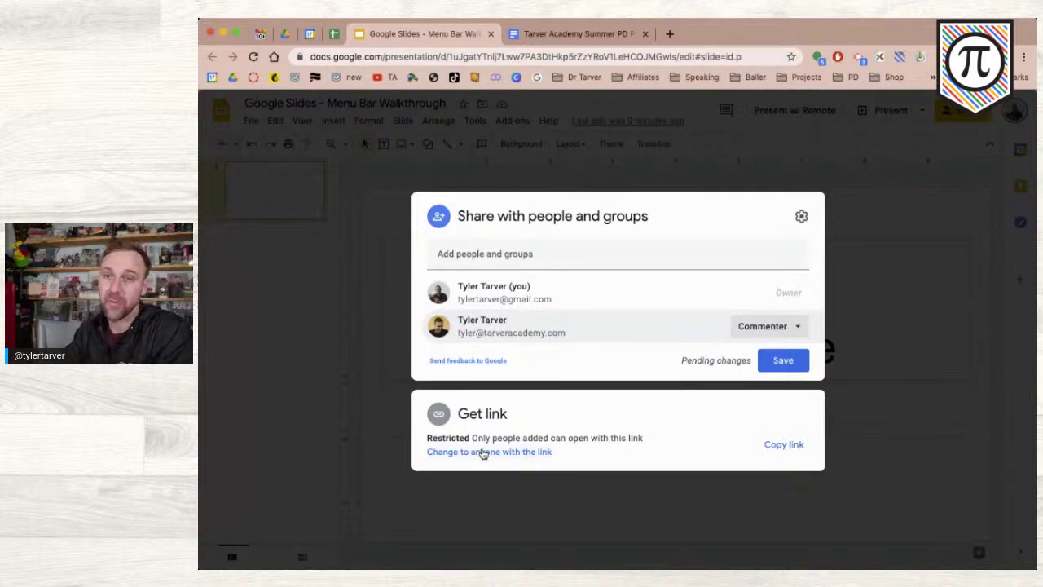
- Set link access to Anyone with the link as Viewer, copy the link, and close sharing
{"action": "left_click", "coordinate": [481, 452]}
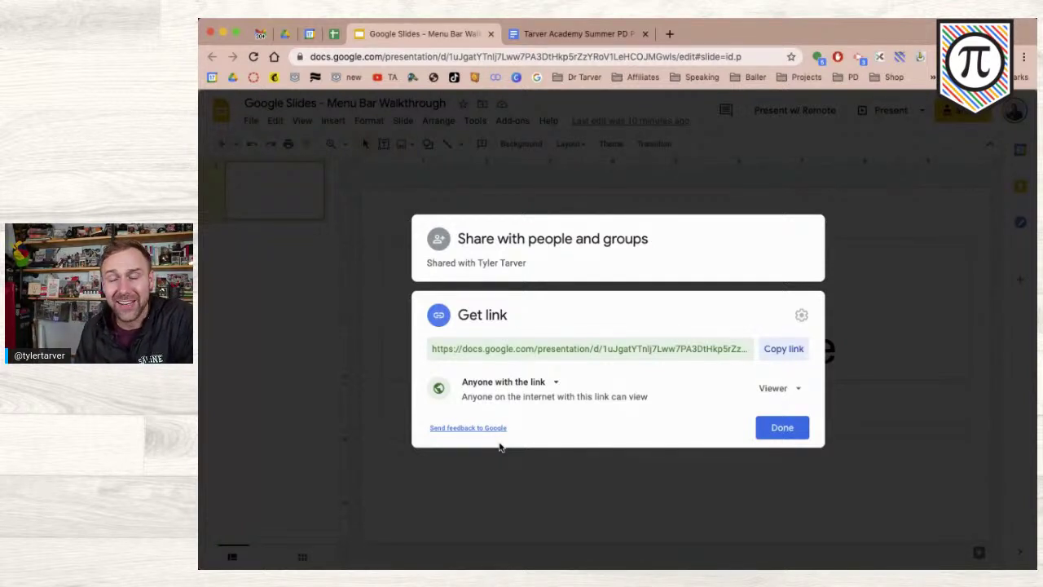
{"action": "left_click", "coordinate": [529, 383]}
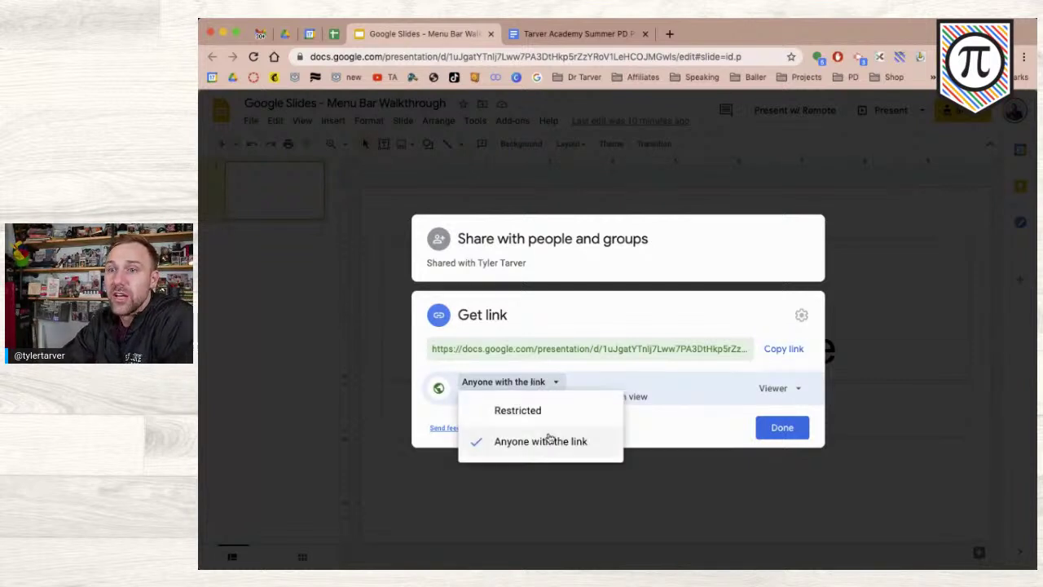
{"action": "left_click", "coordinate": [546, 414]}
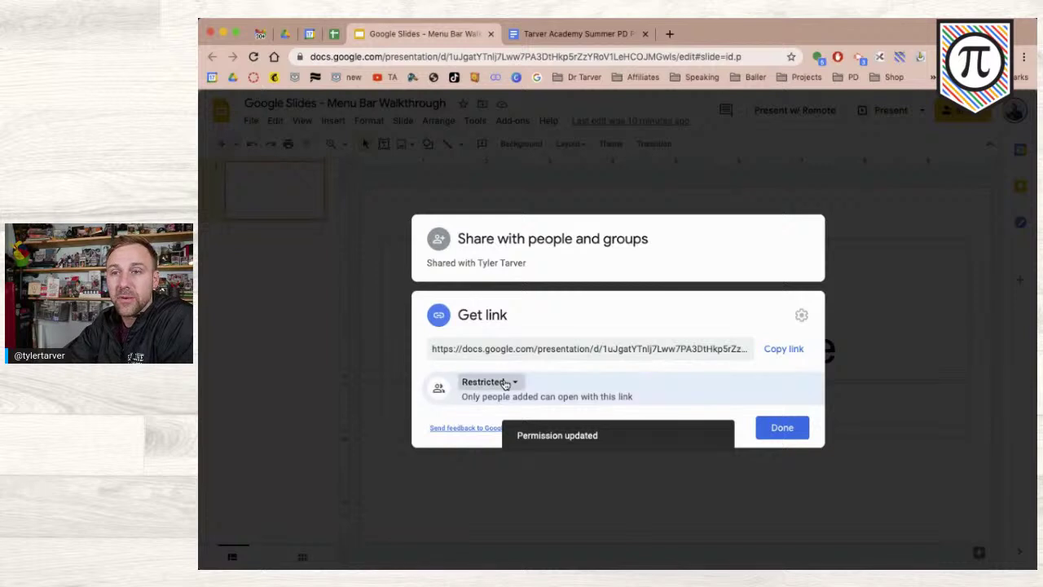
{"action": "left_click", "coordinate": [501, 382]}
{"action": "left_click", "coordinate": [520, 441]}
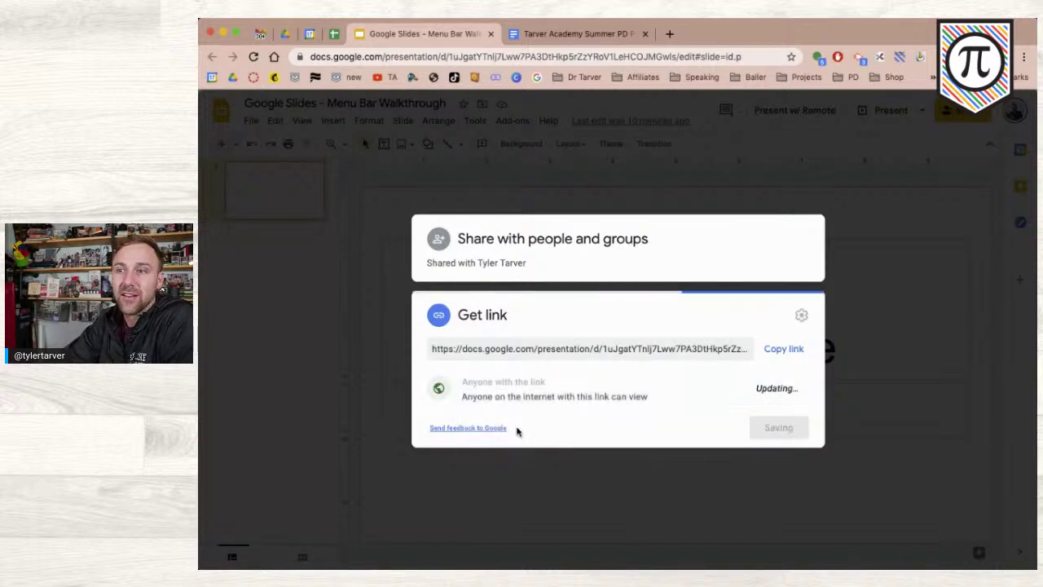
{"action": "left_click", "coordinate": [783, 349]}
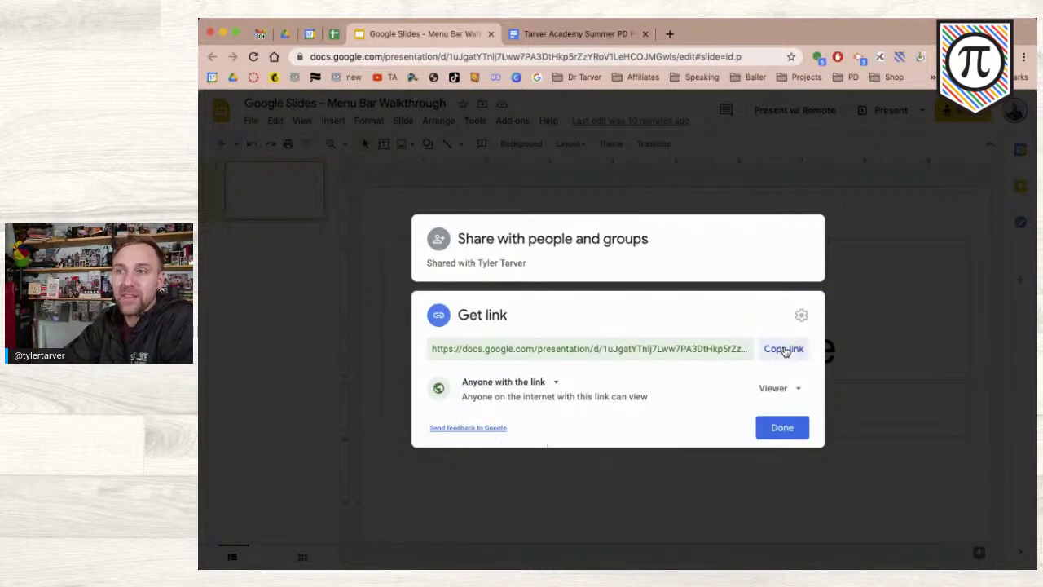
{"action": "left_click", "coordinate": [782, 429]}
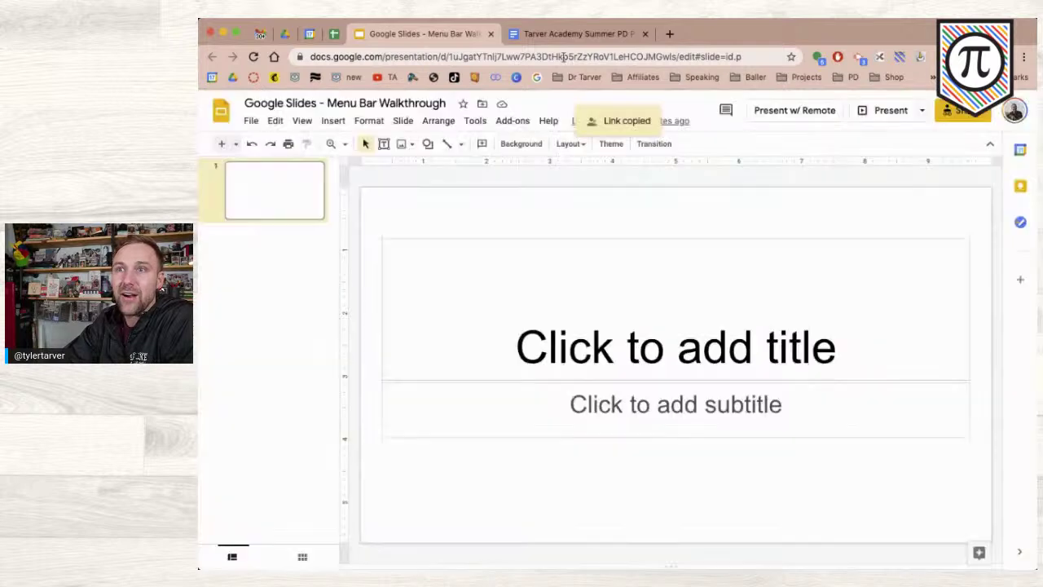
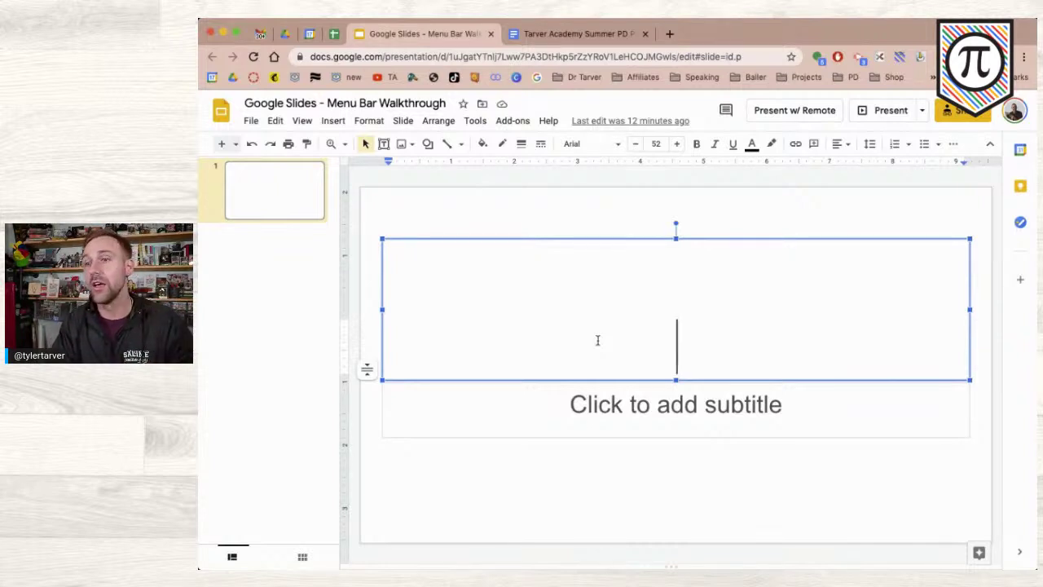
- Type 'Fake Presentation' as the title of the slide
{"action": "type", "text": "Fake Prese"}
{"action": "key", "text": "BackSpace"}
{"action": "key", "text": "BackSpace"}
{"action": "type", "text": "esen"}
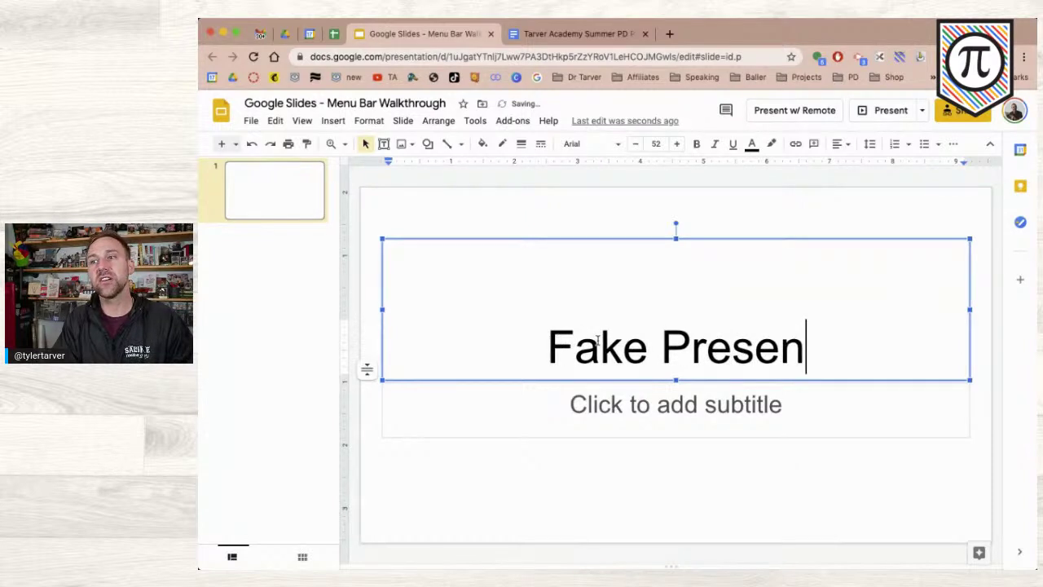
{"action": "type", "text": "tation"}
- Enter the subtitle 'no, there isn't' in lowercase with no space before the comma
{"action": "left_click", "coordinate": [641, 414]}
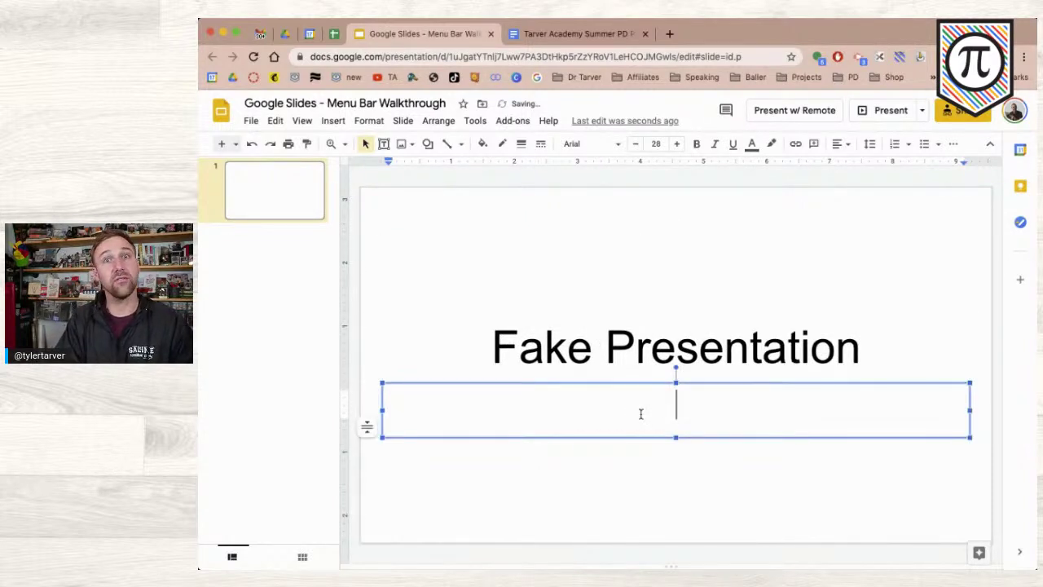
{"action": "type", "text": "No"}
{"action": "key", "text": "ctrl+z"}
{"action": "type", "text": ", there isn't"}
{"action": "left_click", "coordinate": [632, 408]}
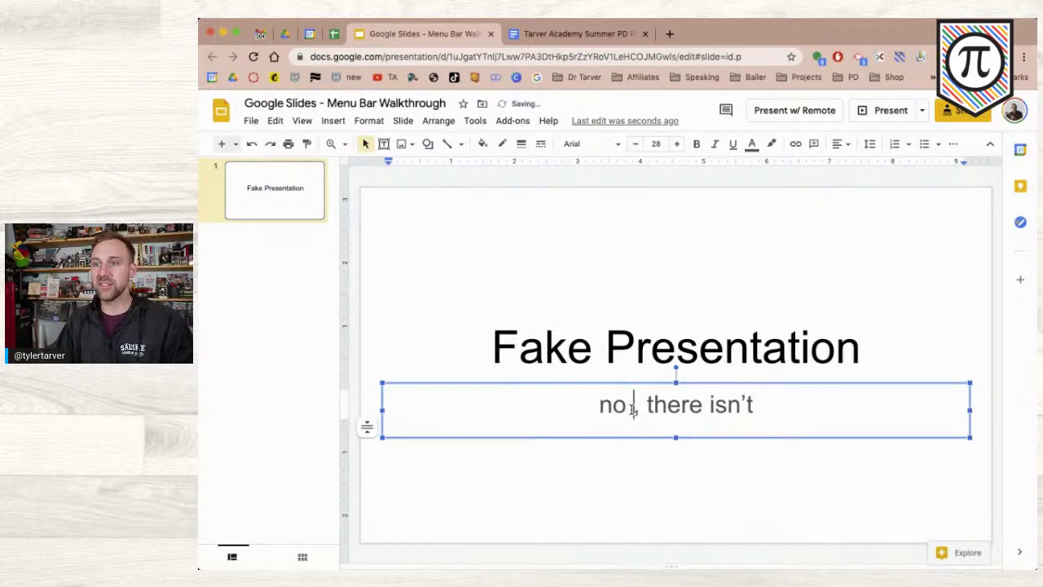
{"action": "key", "text": "BackSpace"}
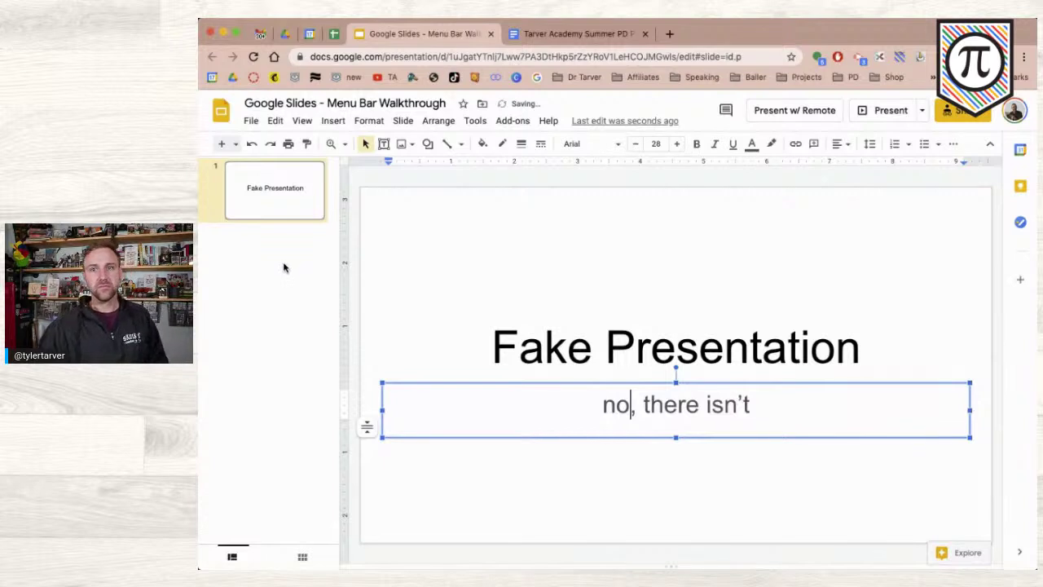
{"action": "left_click", "coordinate": [283, 267]}
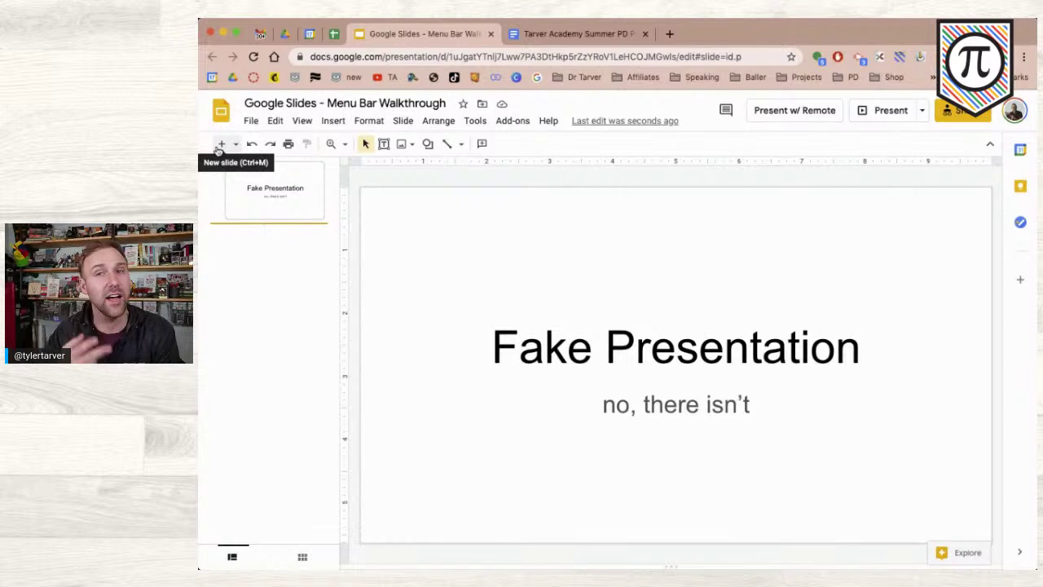
- Open the Import slides window from the File menu
{"action": "left_click", "coordinate": [251, 120]}
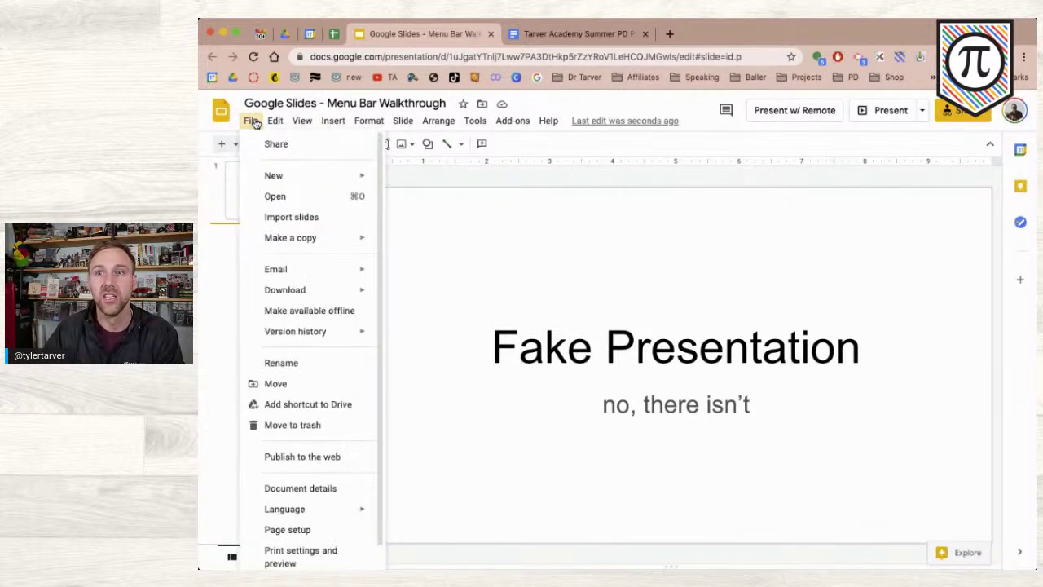
{"action": "left_click", "coordinate": [293, 218]}
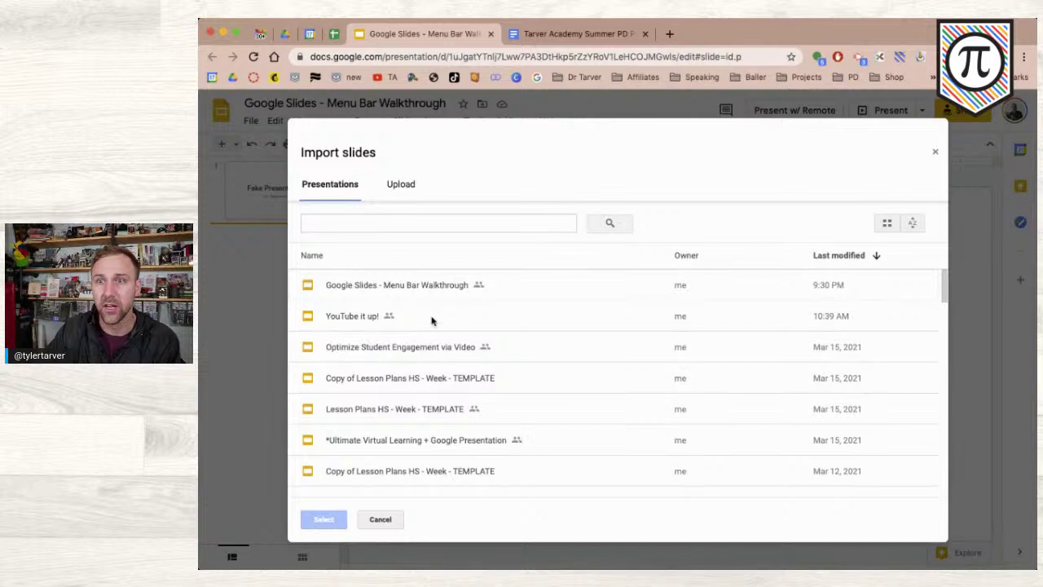
- Import slides 3 and 4 from 'Optimize Student Engagement via Video', keeping the original theme
{"action": "double_click", "coordinate": [398, 349]}
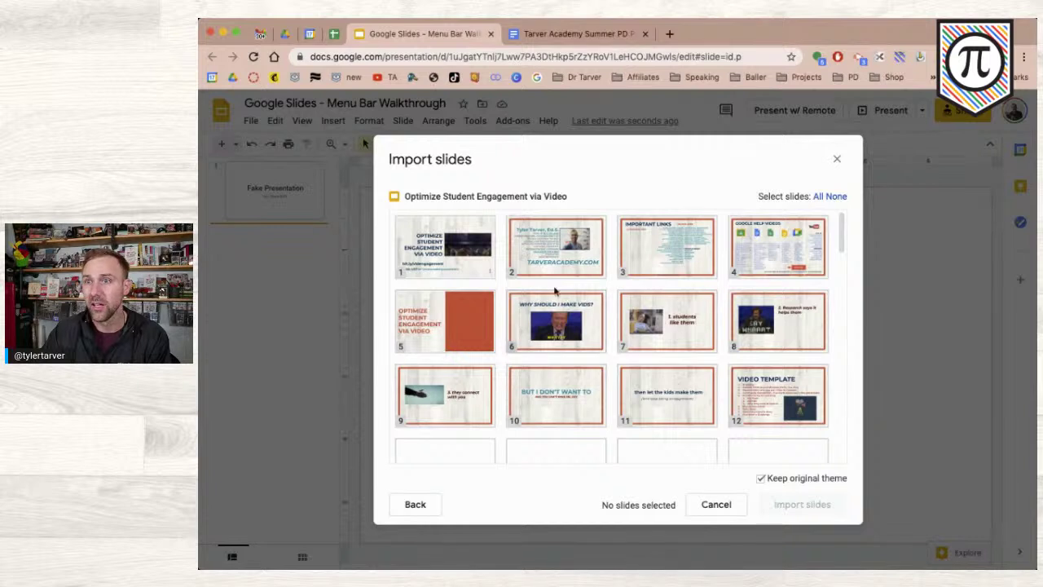
{"action": "left_click", "coordinate": [666, 271]}
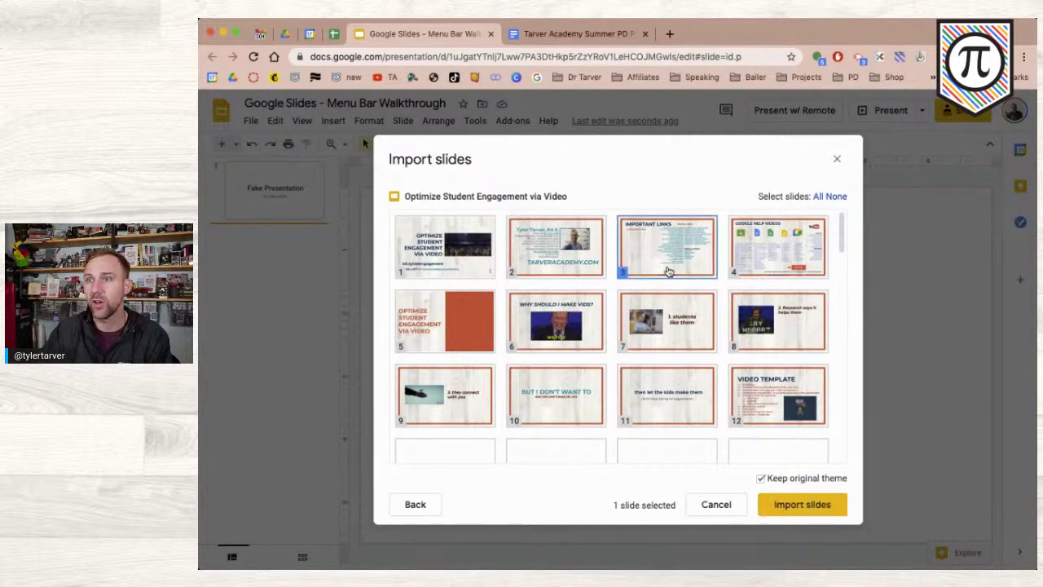
{"action": "left_click", "coordinate": [798, 259]}
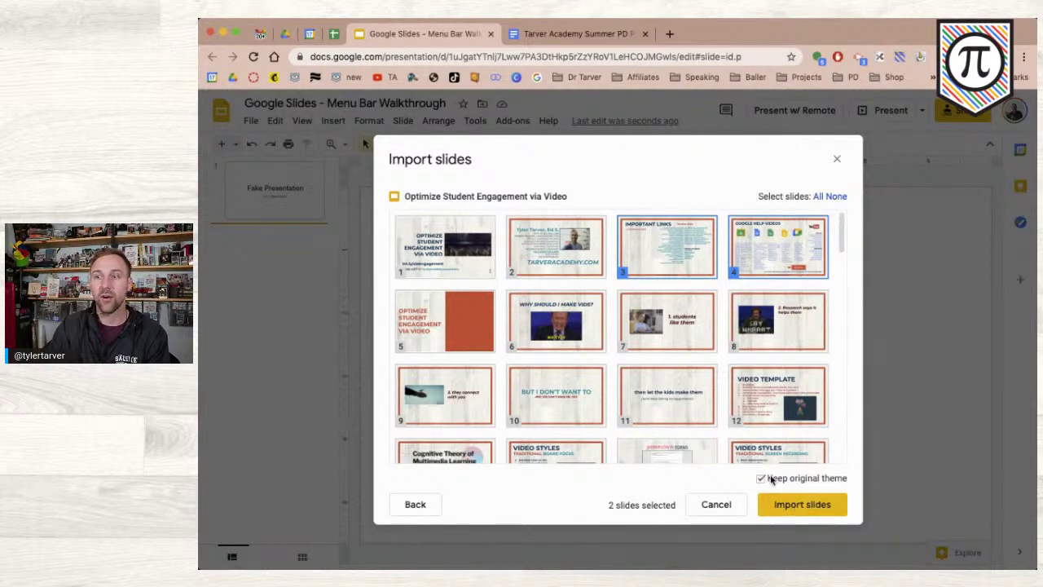
{"action": "left_click", "coordinate": [761, 479]}
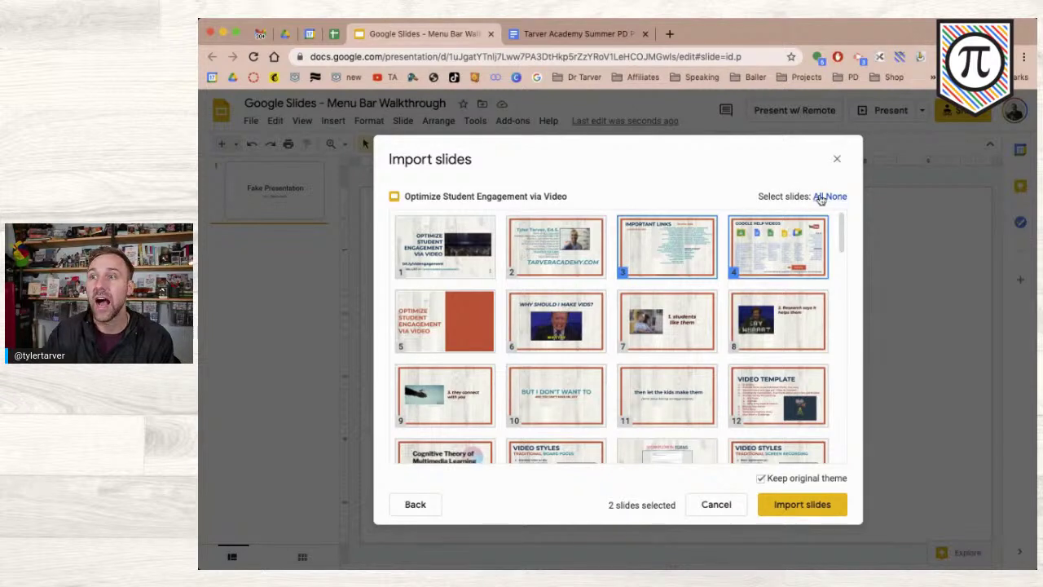
{"action": "left_click", "coordinate": [819, 197]}
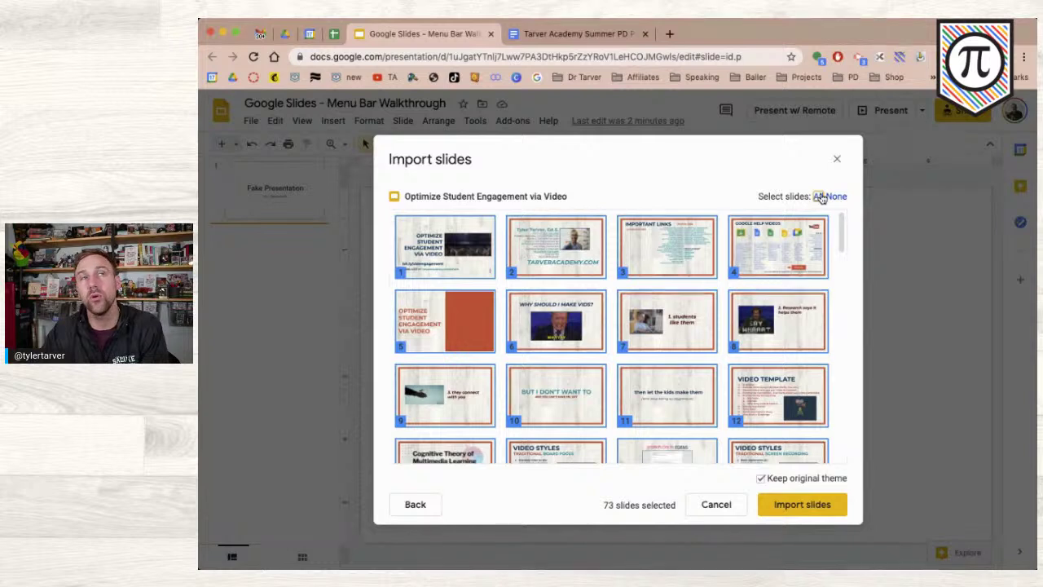
{"action": "left_click", "coordinate": [461, 265]}
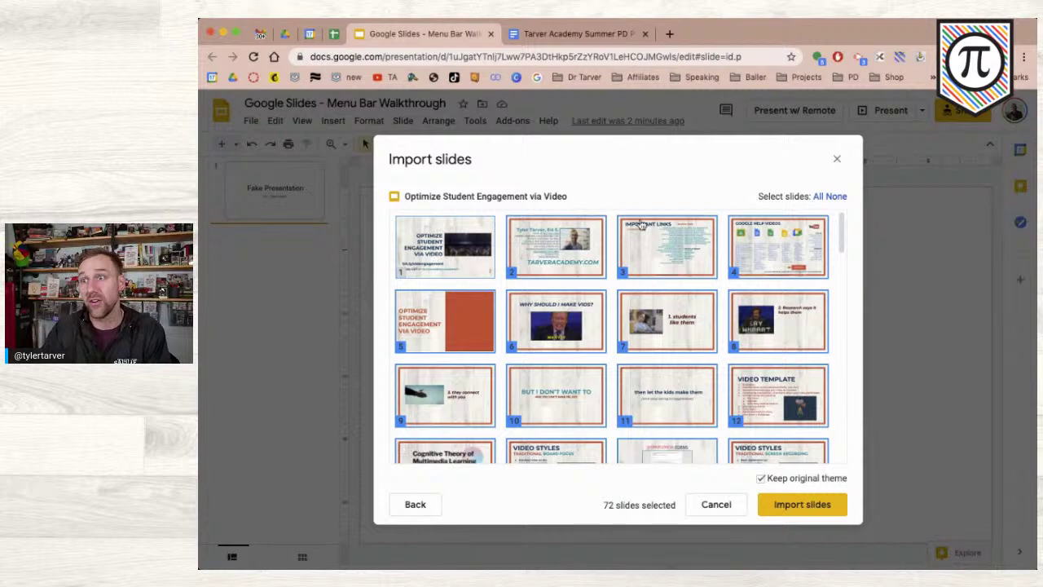
{"action": "left_click", "coordinate": [831, 197]}
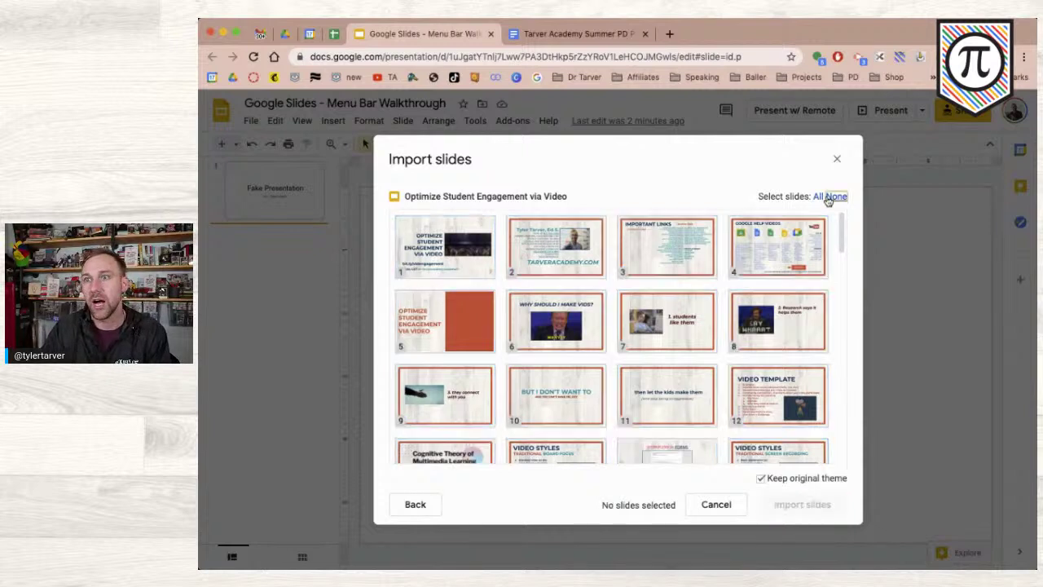
{"action": "left_click", "coordinate": [656, 259]}
{"action": "left_click", "coordinate": [774, 257]}
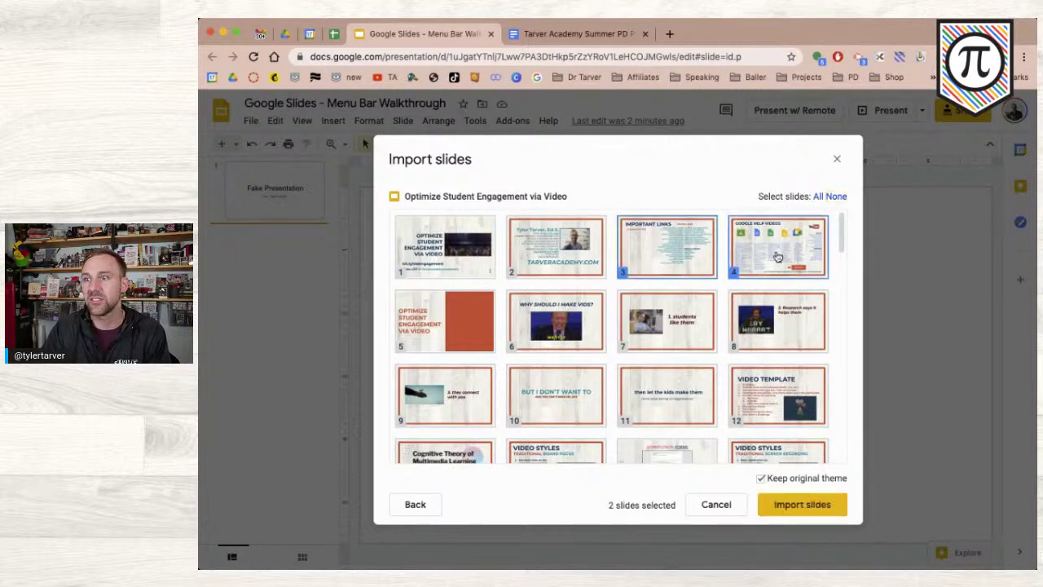
{"action": "left_click", "coordinate": [803, 505]}
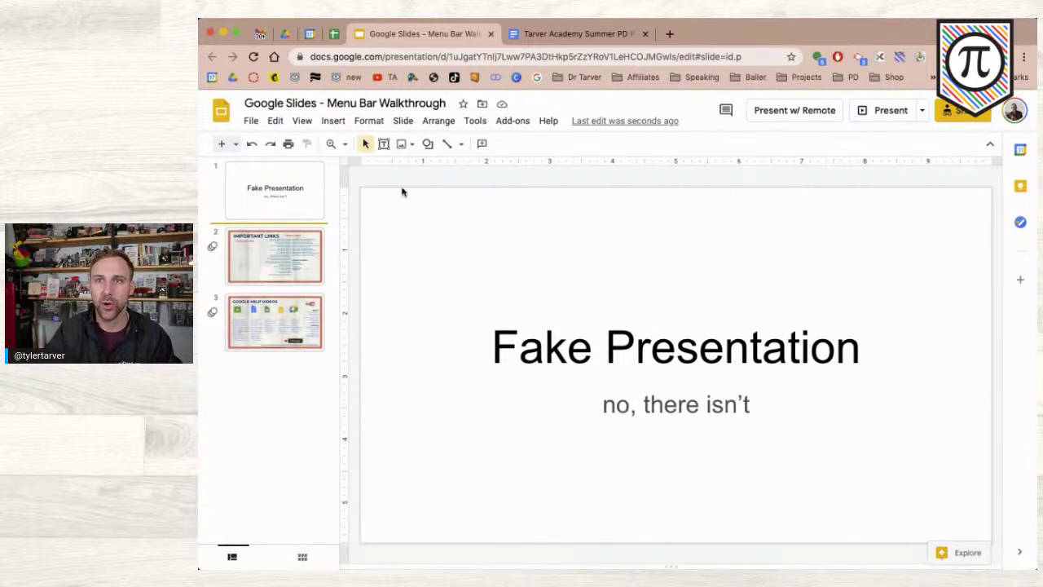
- In Drive, open Digital Notebook - Semester - TEMPLATE from Resources > Templates - Slides
{"action": "left_click", "coordinate": [284, 34]}
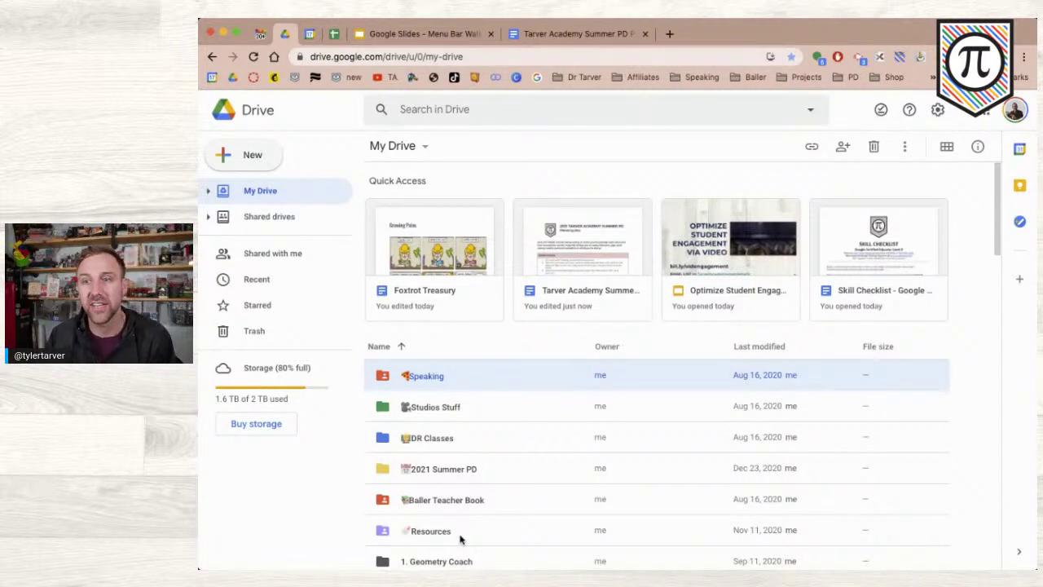
{"action": "double_click", "coordinate": [457, 534]}
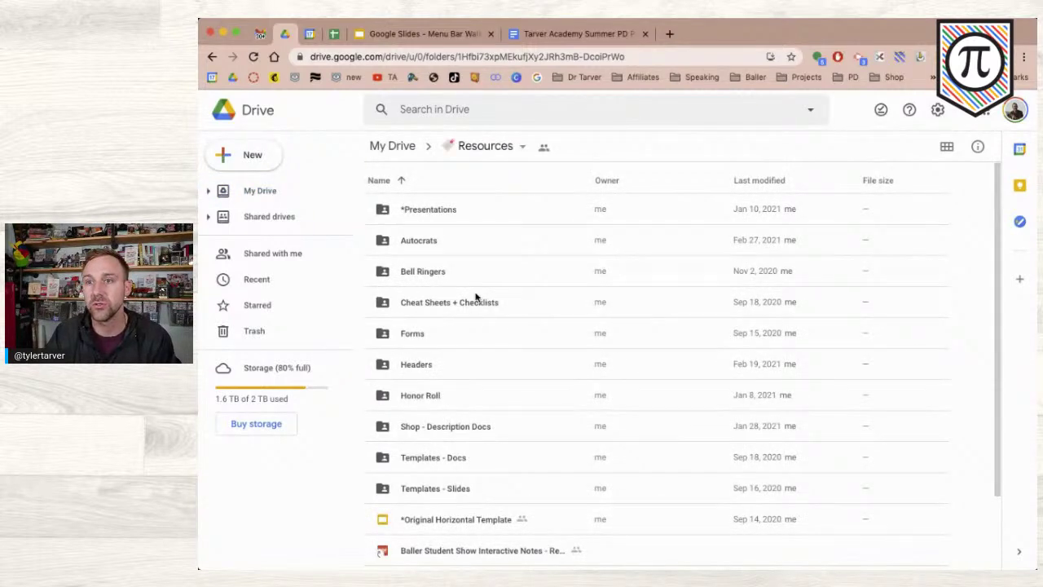
{"action": "double_click", "coordinate": [466, 488]}
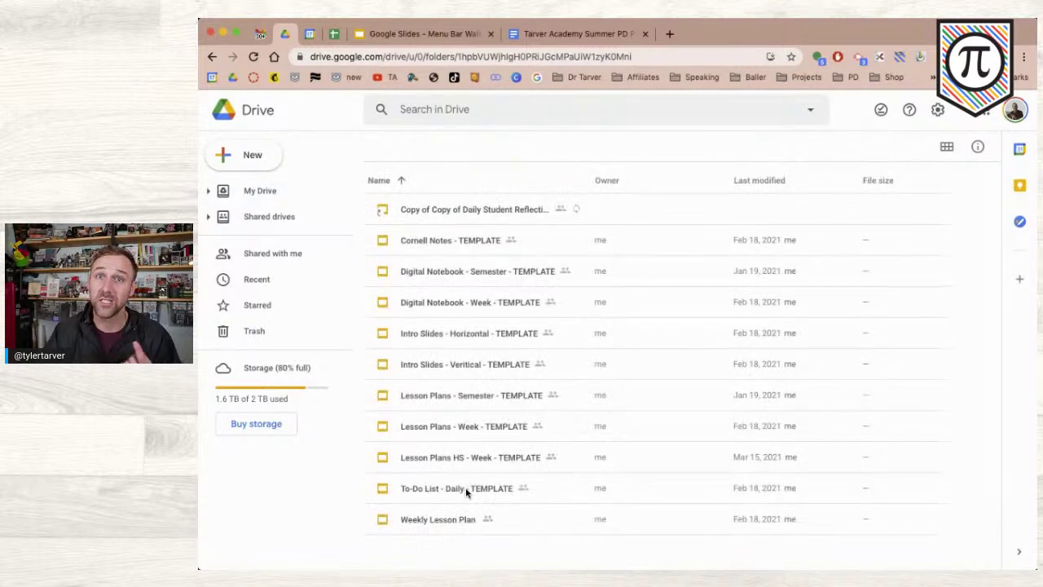
{"action": "double_click", "coordinate": [446, 275]}
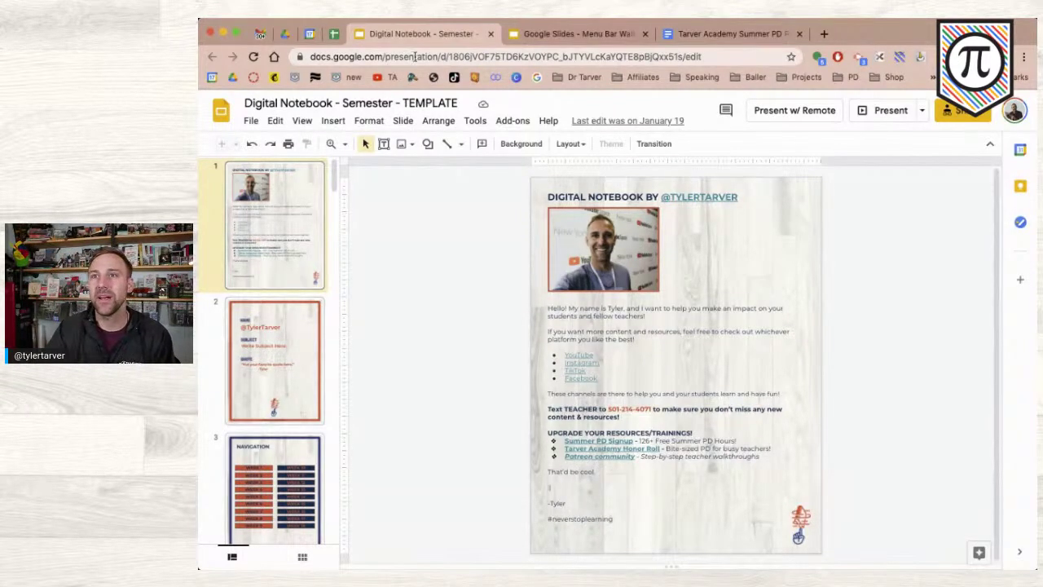
- Close the Digital Notebook template tab after viewing it
{"action": "left_click", "coordinate": [491, 34]}
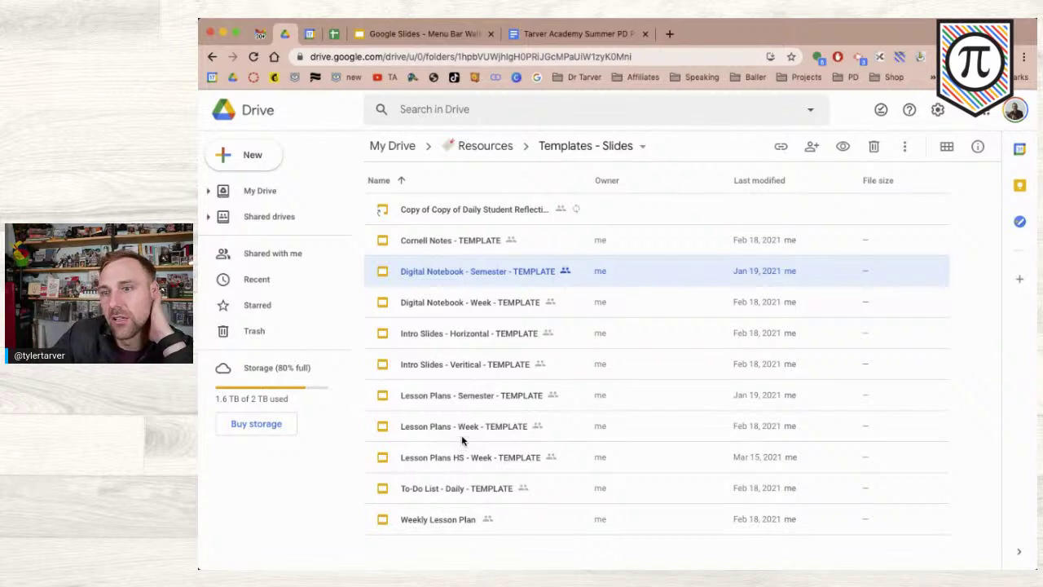
- Open the Google Classroom Training presentation from Resources > *Presentations
{"action": "left_click", "coordinate": [482, 146]}
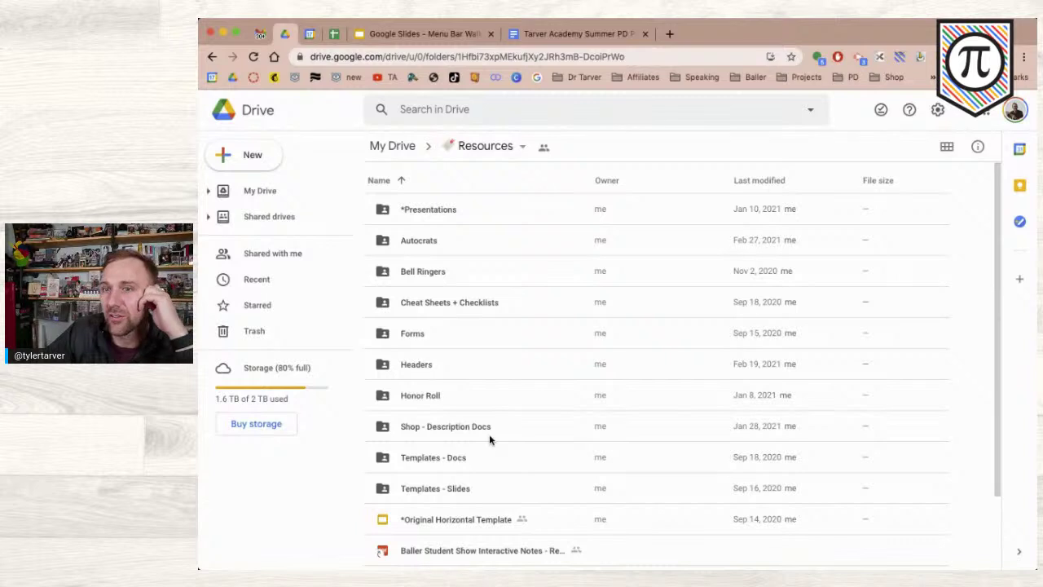
{"action": "double_click", "coordinate": [447, 222]}
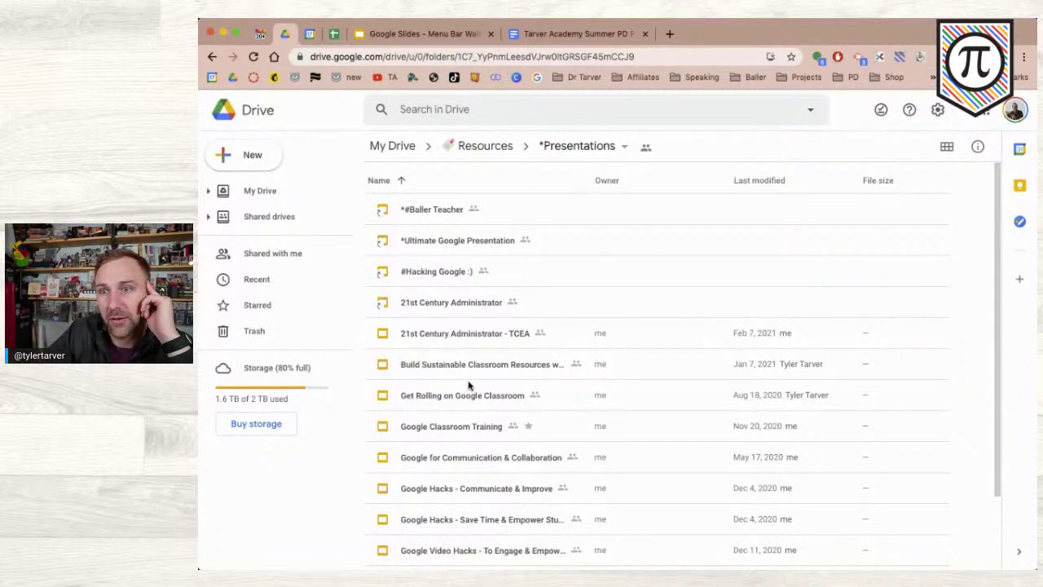
{"action": "double_click", "coordinate": [465, 426]}
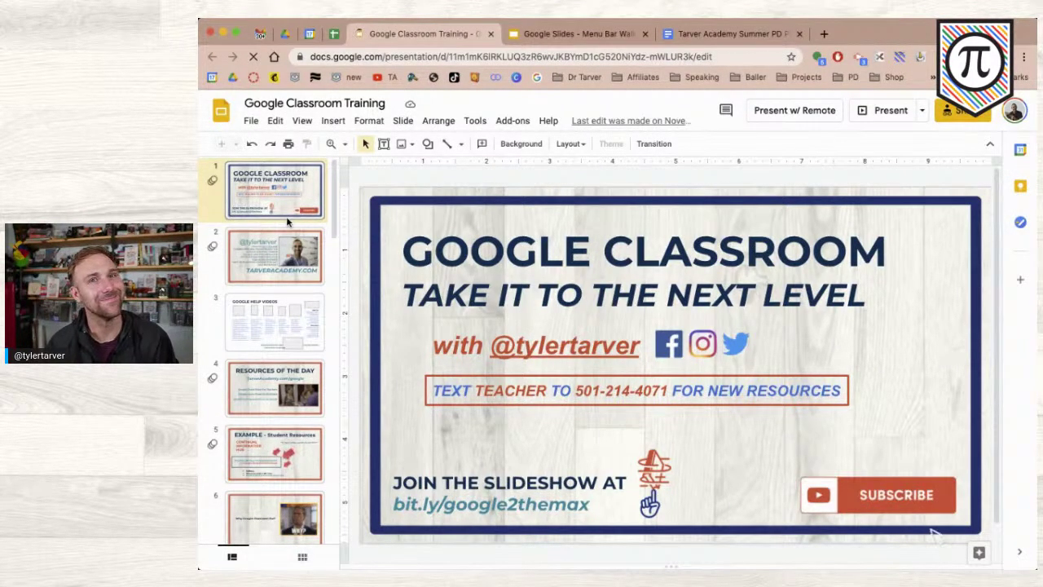
- Display slide 4, 'Resources of the Day', of Google Classroom Training
{"action": "left_click", "coordinate": [277, 399]}
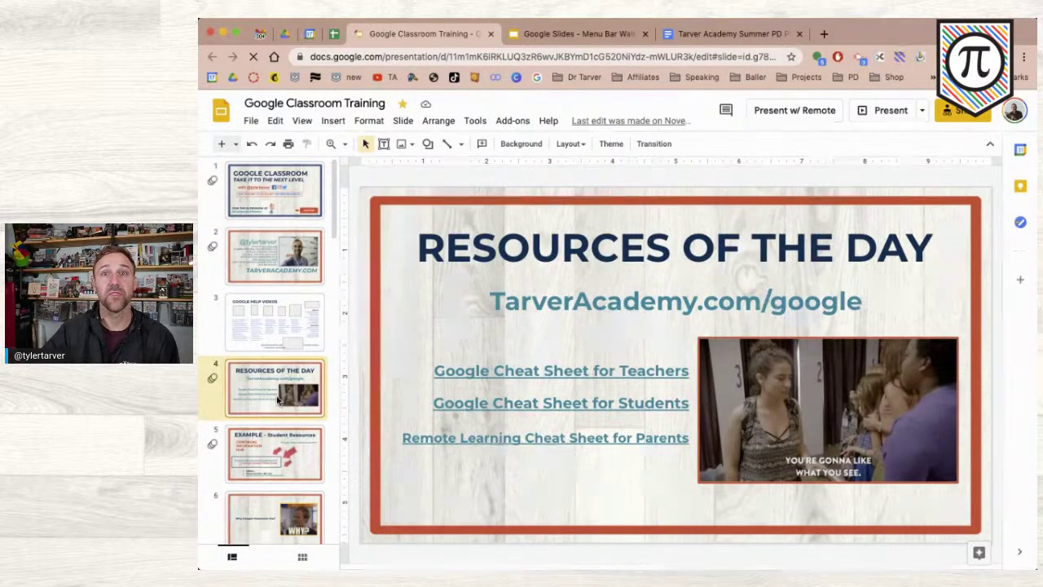
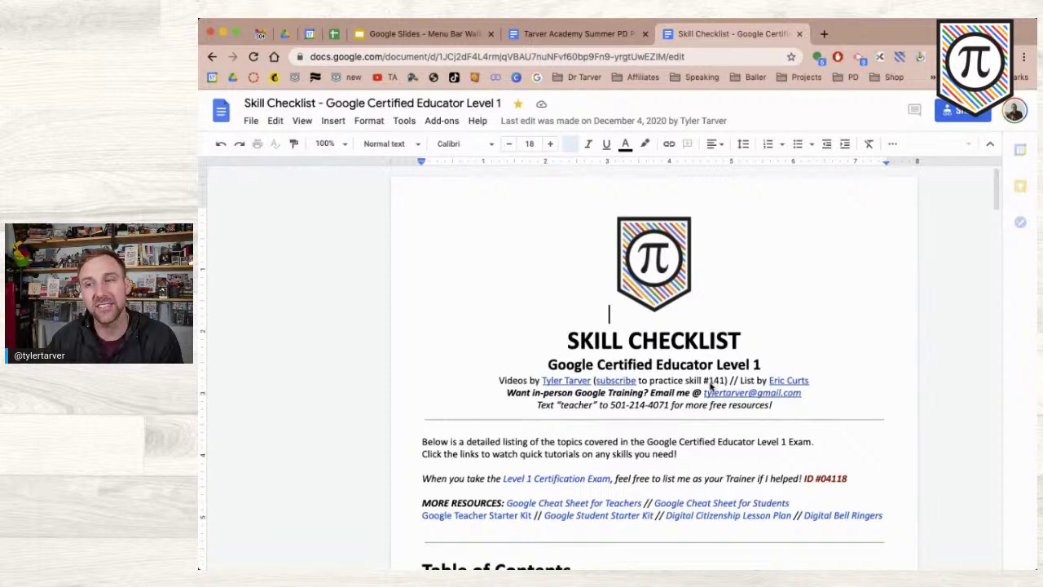
{"action": "scroll", "coordinate": [710, 382], "scroll_direction": "down", "scroll_amount": 5}
{"action": "scroll", "coordinate": [710, 382], "scroll_direction": "down", "scroll_amount": 1}
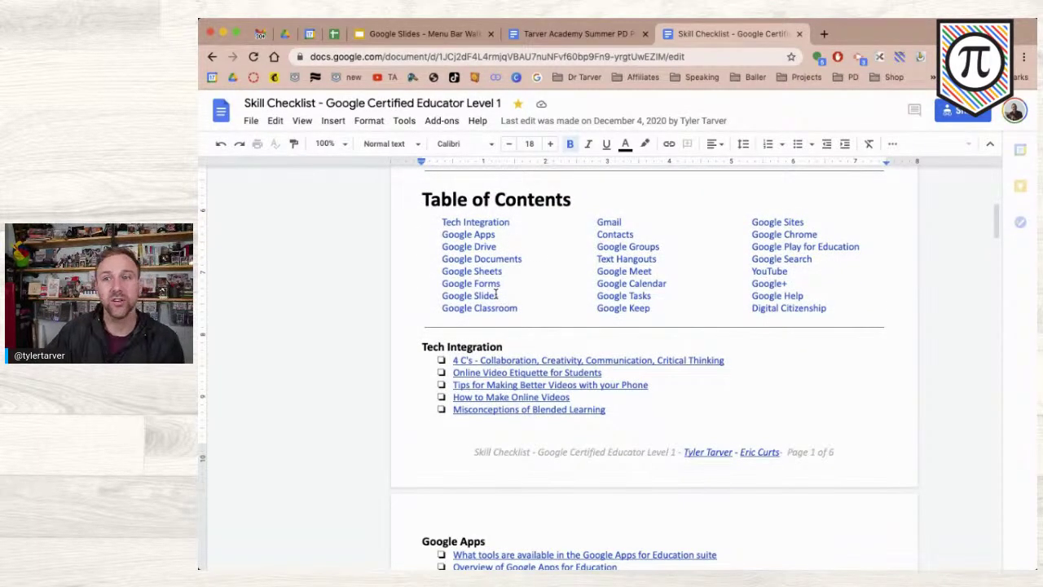
{"action": "scroll", "coordinate": [522, 344], "scroll_direction": "down", "scroll_amount": 9}
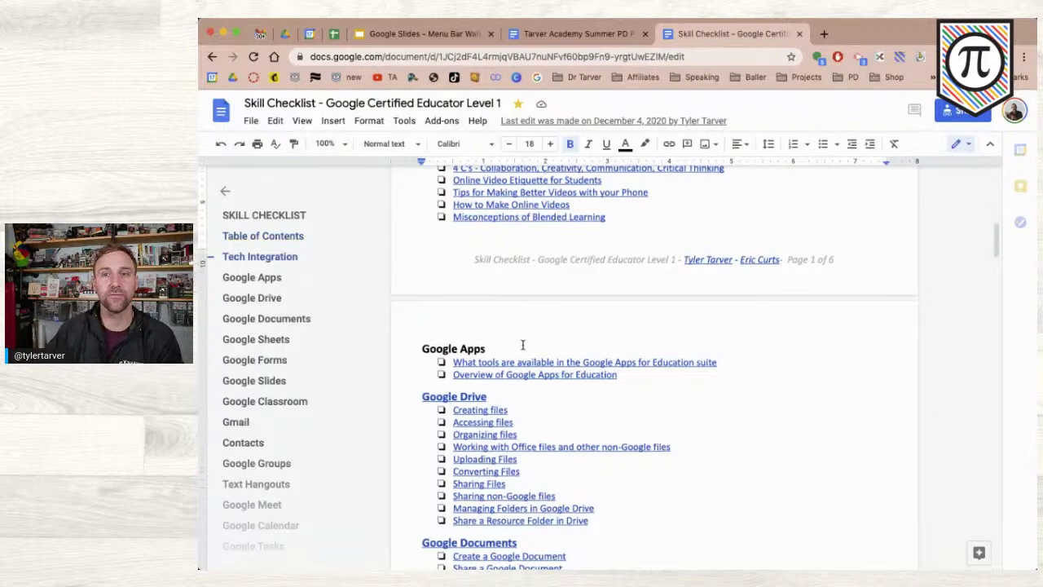
{"action": "scroll", "coordinate": [522, 345], "scroll_direction": "down", "scroll_amount": 3}
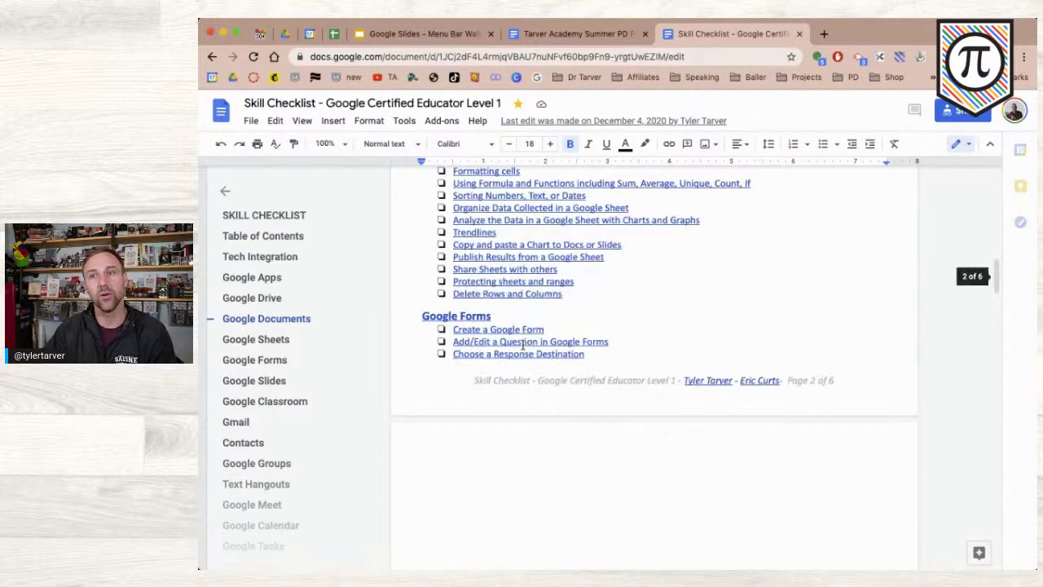
{"action": "scroll", "coordinate": [522, 345], "scroll_direction": "down", "scroll_amount": 5}
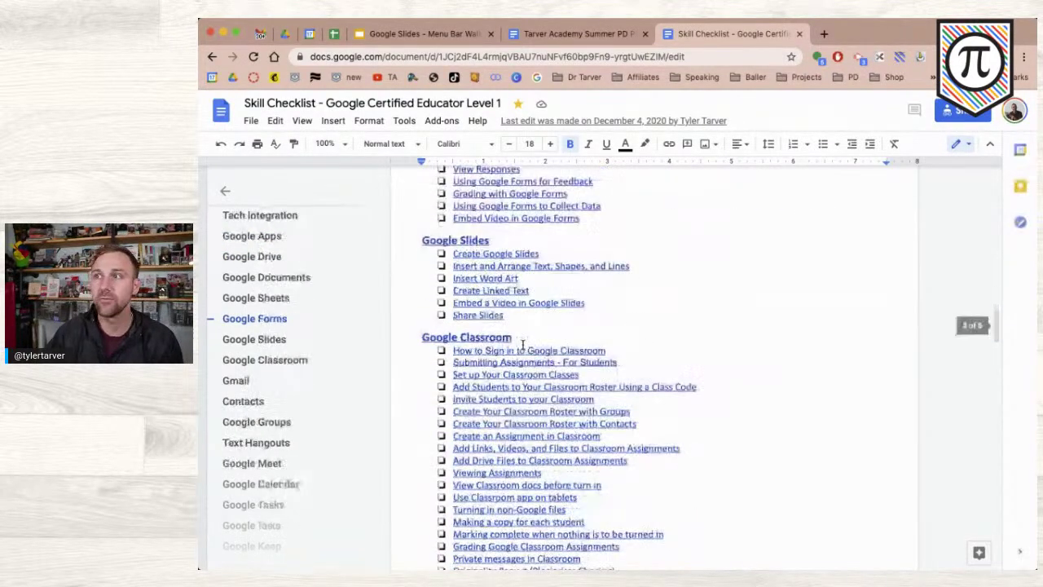
{"action": "scroll", "coordinate": [522, 345], "scroll_direction": "down", "scroll_amount": 3}
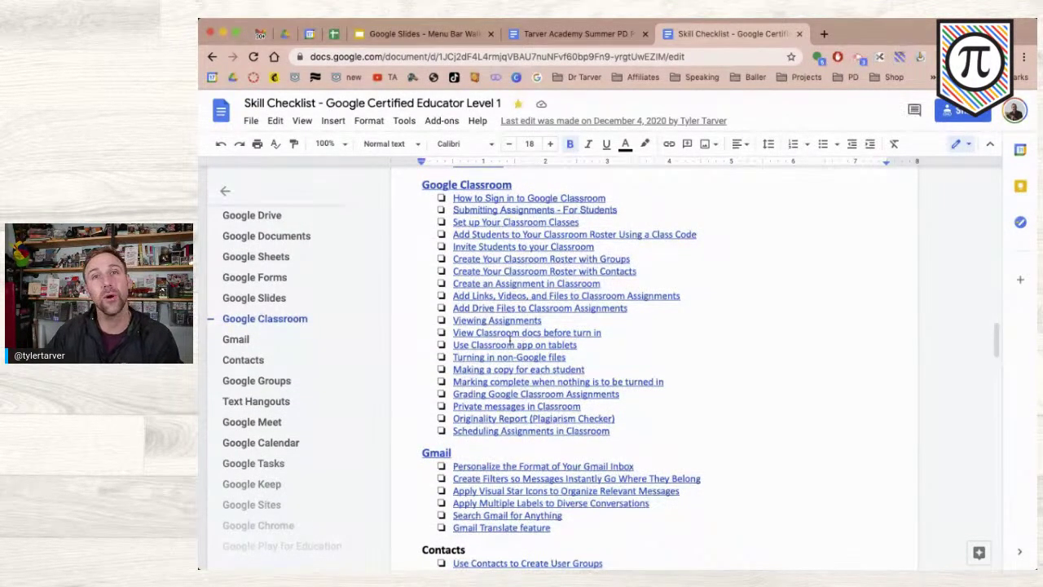
{"action": "left_click", "coordinate": [501, 344]}
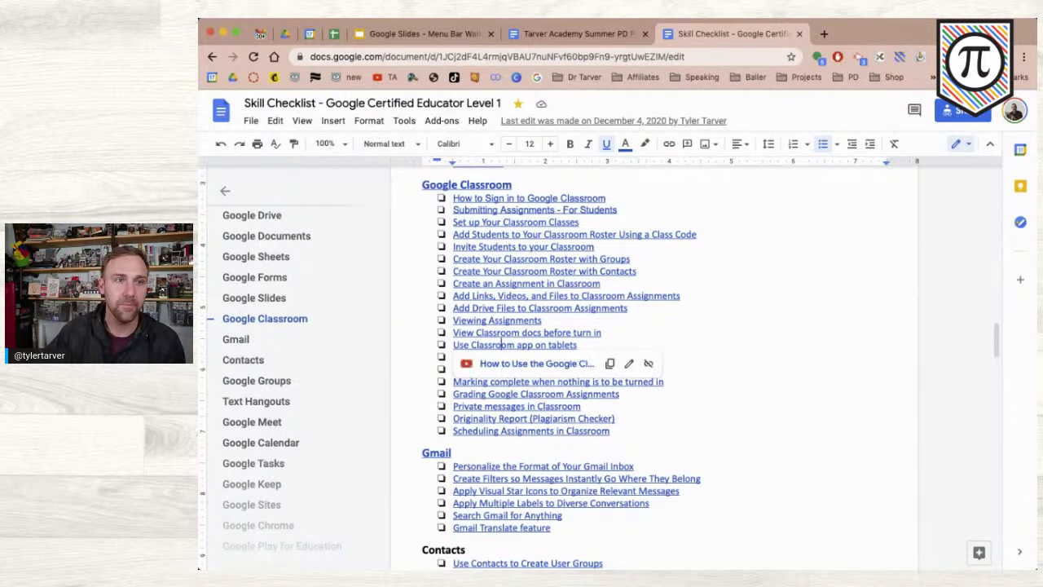
{"action": "key", "text": "super+Tab"}
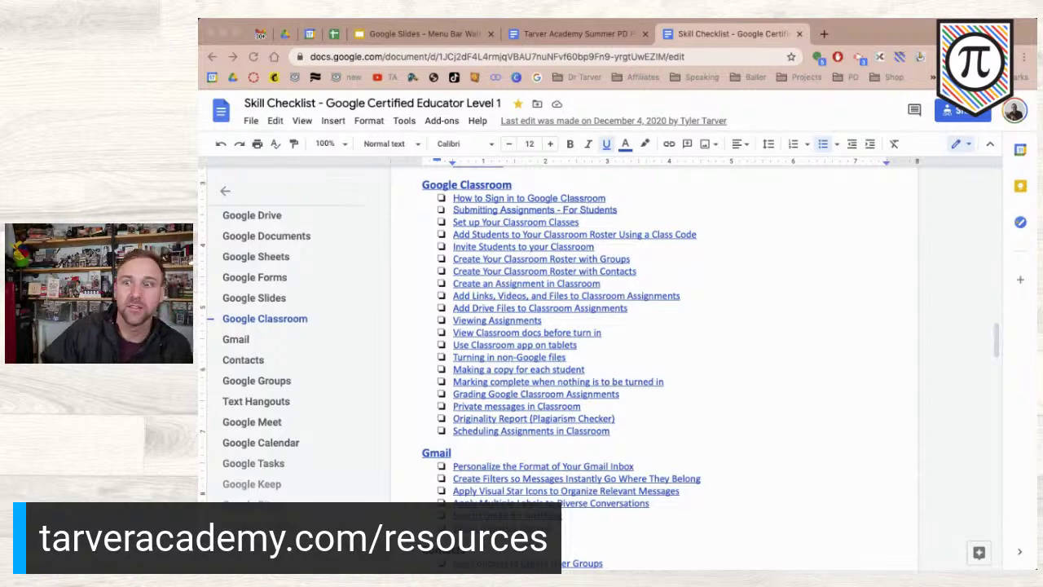
{"action": "scroll", "coordinate": [599, 394], "scroll_direction": "up", "scroll_amount": 20}
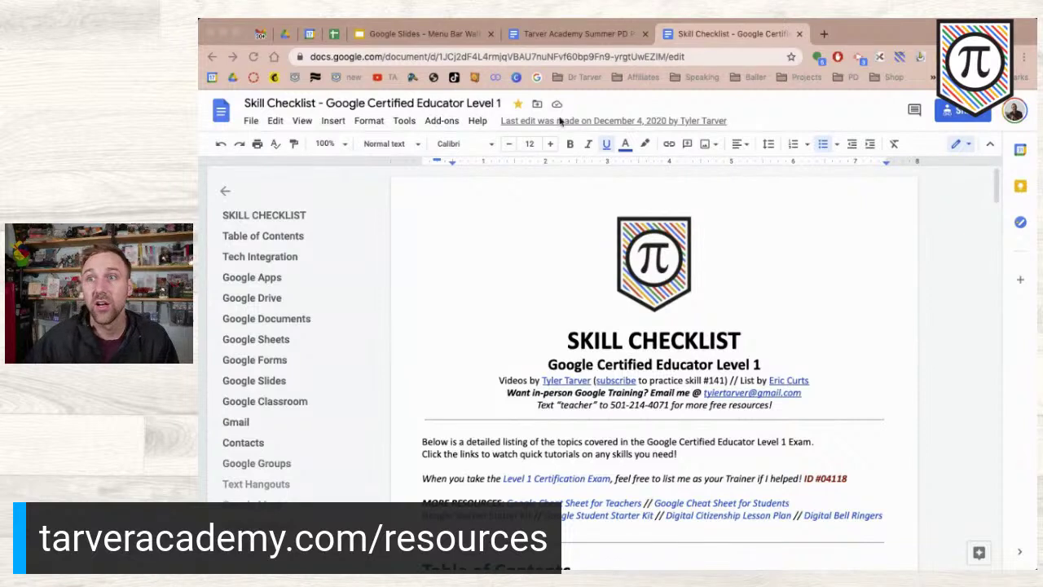
{"action": "left_click", "coordinate": [254, 125]}
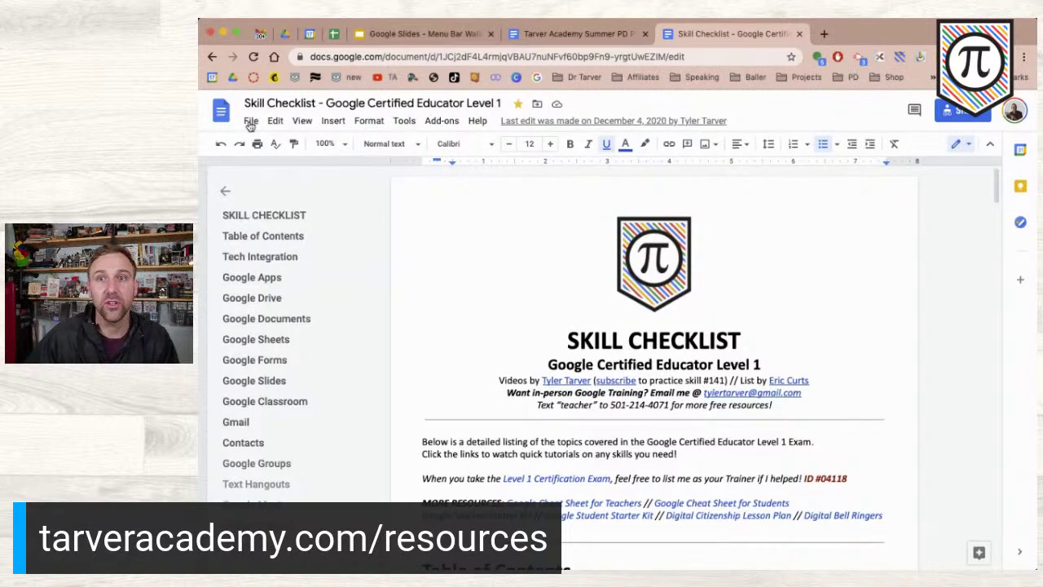
{"action": "left_click", "coordinate": [251, 126]}
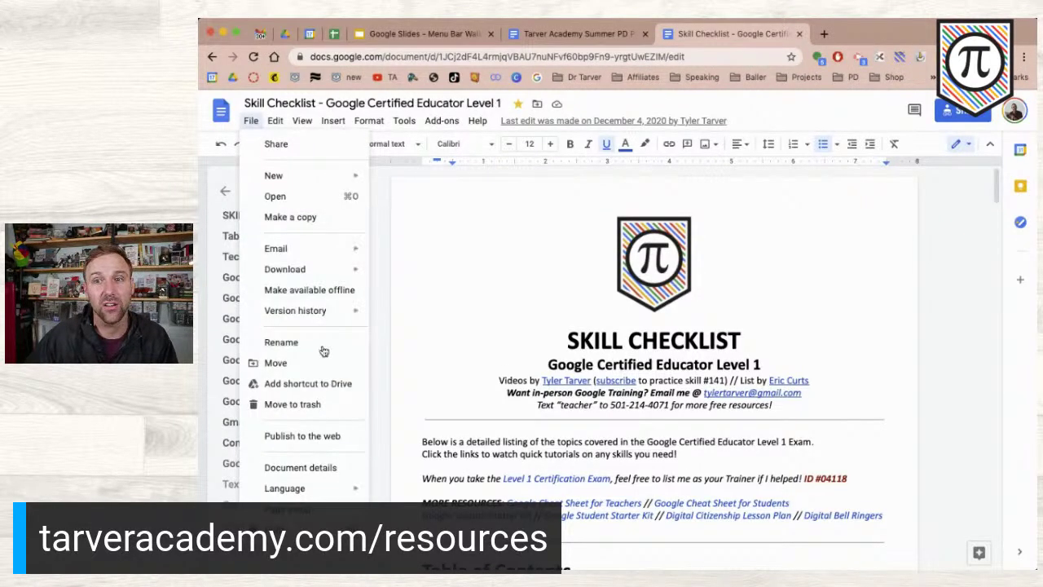
{"action": "left_click", "coordinate": [818, 443]}
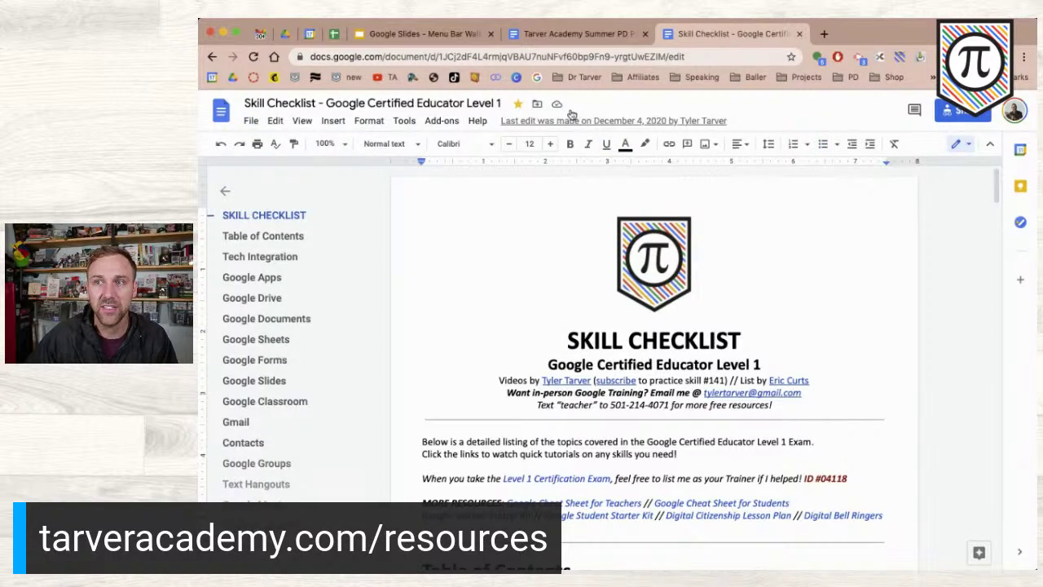
{"action": "key", "text": "super+plus"}
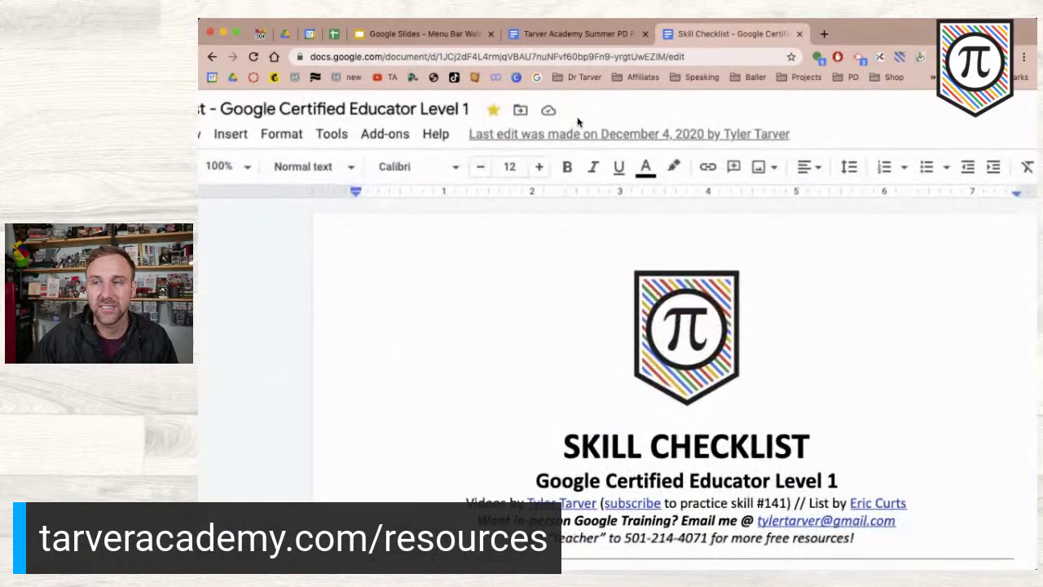
{"action": "scroll", "coordinate": [577, 122], "scroll_direction": "down", "scroll_amount": 5}
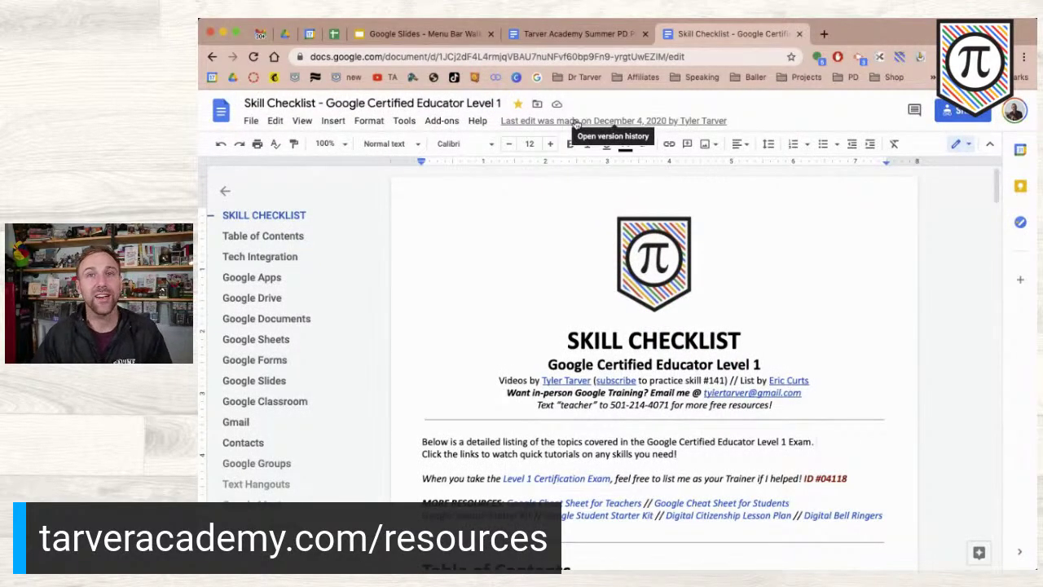
- Show the Skill Checklist's version history and scroll the list back to February 22, 2017
{"action": "left_click", "coordinate": [575, 122]}
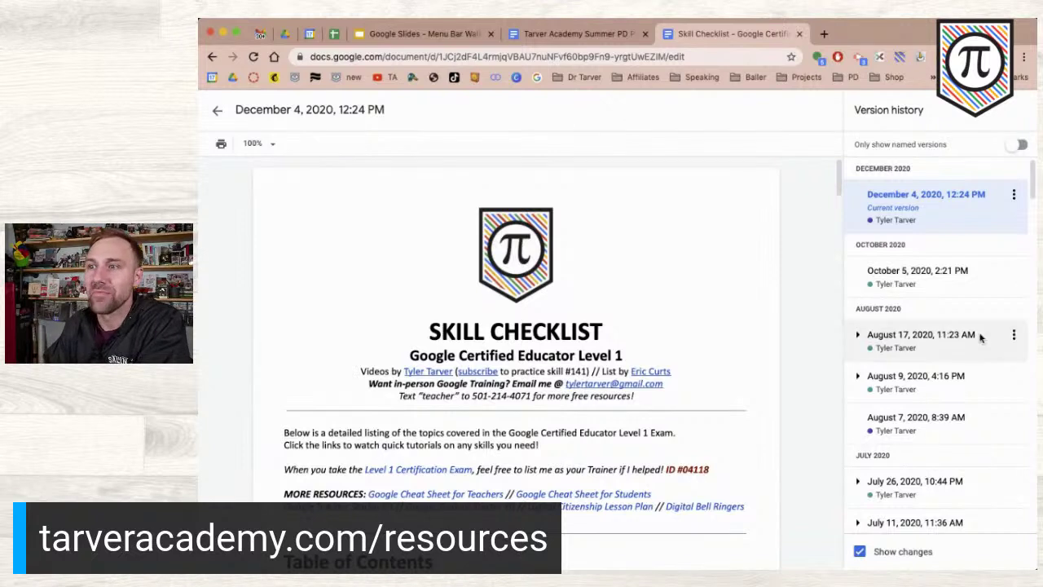
{"action": "scroll", "coordinate": [905, 369], "scroll_direction": "down", "scroll_amount": 3}
{"action": "scroll", "coordinate": [905, 369], "scroll_direction": "down", "scroll_amount": 4}
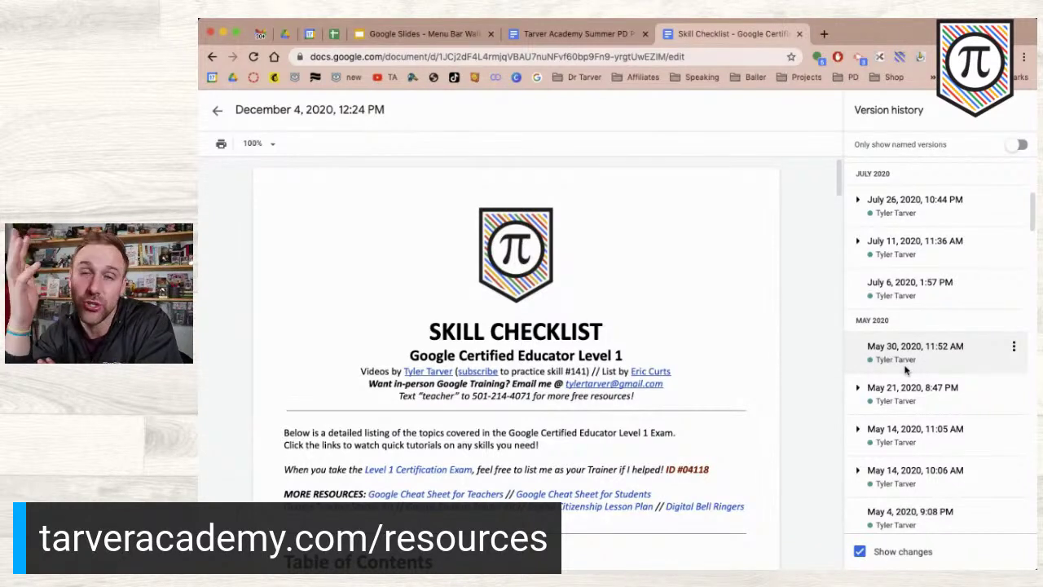
{"action": "scroll", "coordinate": [906, 369], "scroll_direction": "down", "scroll_amount": 5}
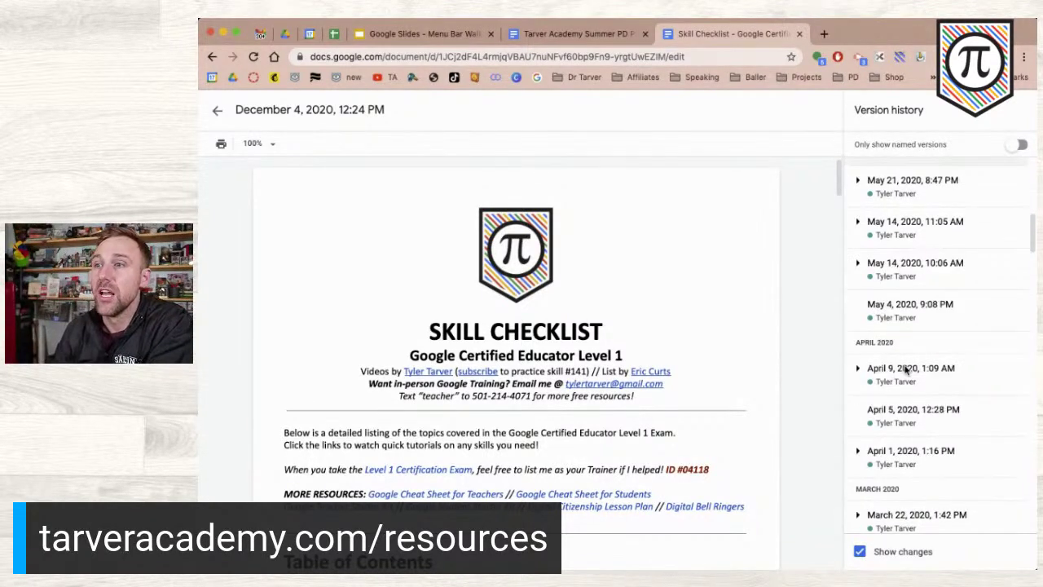
{"action": "scroll", "coordinate": [950, 440], "scroll_direction": "down", "scroll_amount": 20}
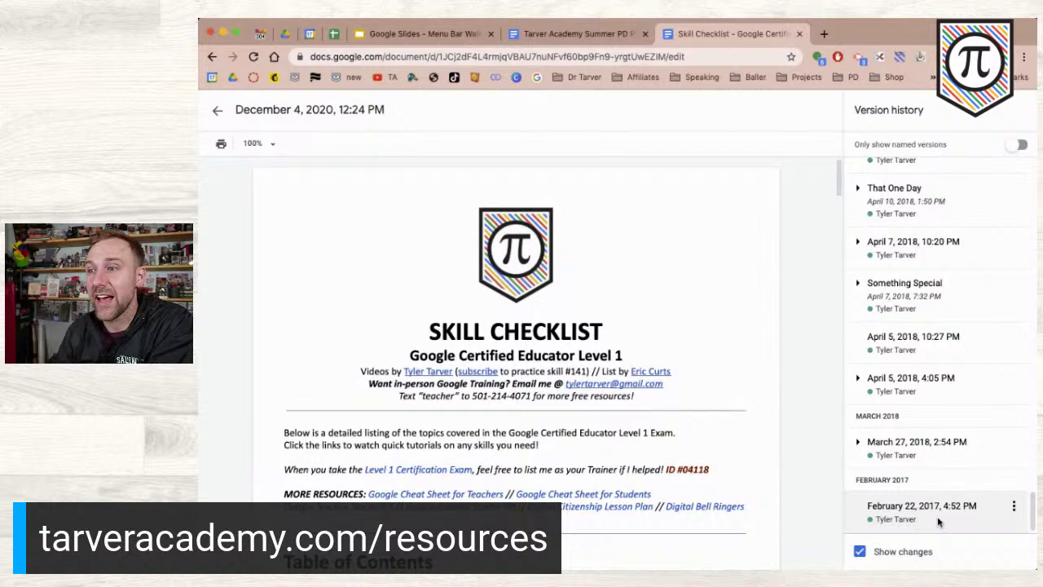
- Preview and scroll through the February 22, 2017, 4:52 PM version, then select the January 10, 2019 version
{"action": "left_click", "coordinate": [938, 522]}
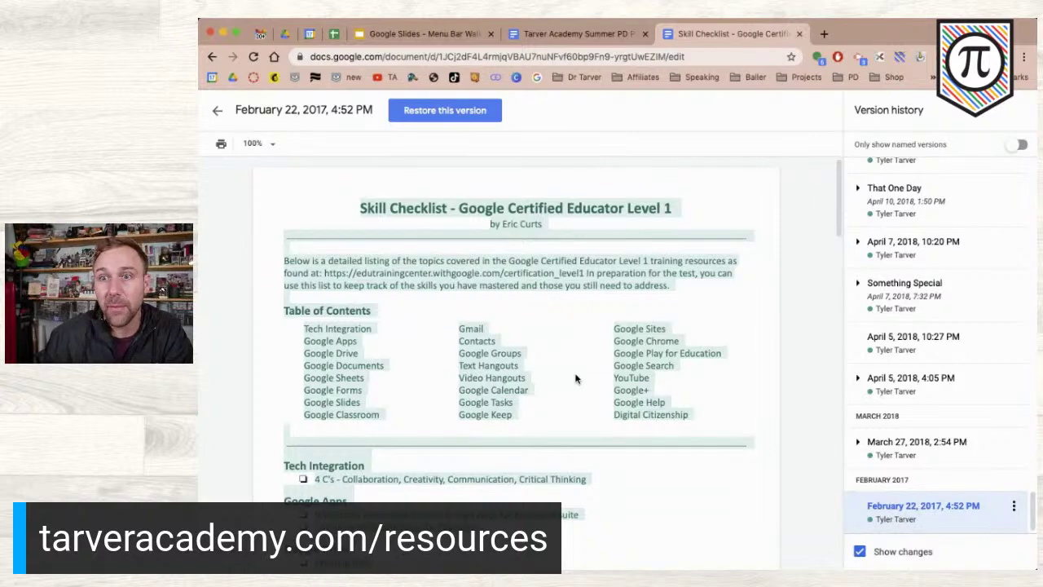
{"action": "scroll", "coordinate": [576, 378], "scroll_direction": "down", "scroll_amount": 10}
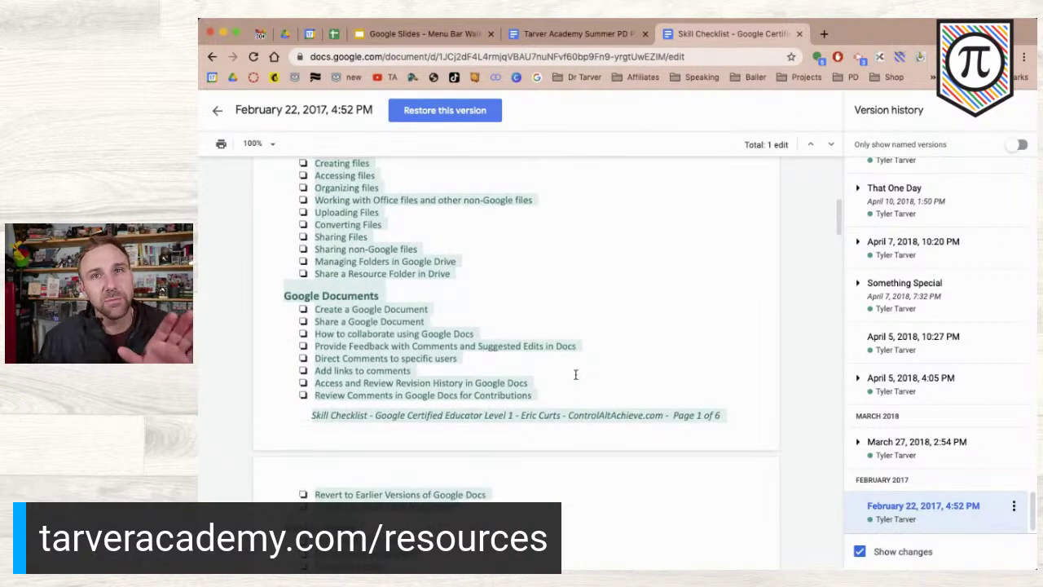
{"action": "scroll", "coordinate": [575, 374], "scroll_direction": "down", "scroll_amount": 10}
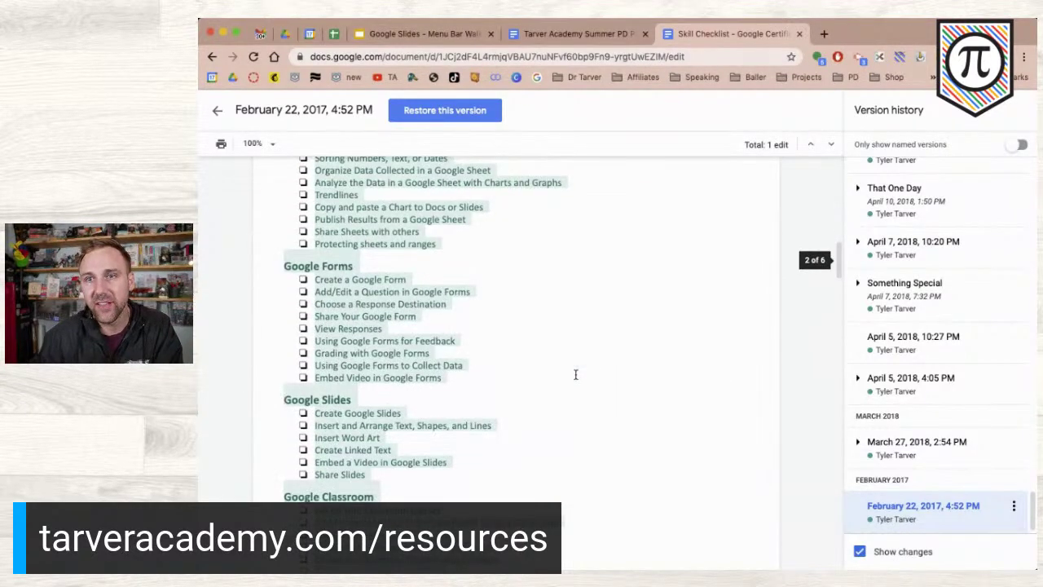
{"action": "scroll", "coordinate": [575, 374], "scroll_direction": "down", "scroll_amount": 10}
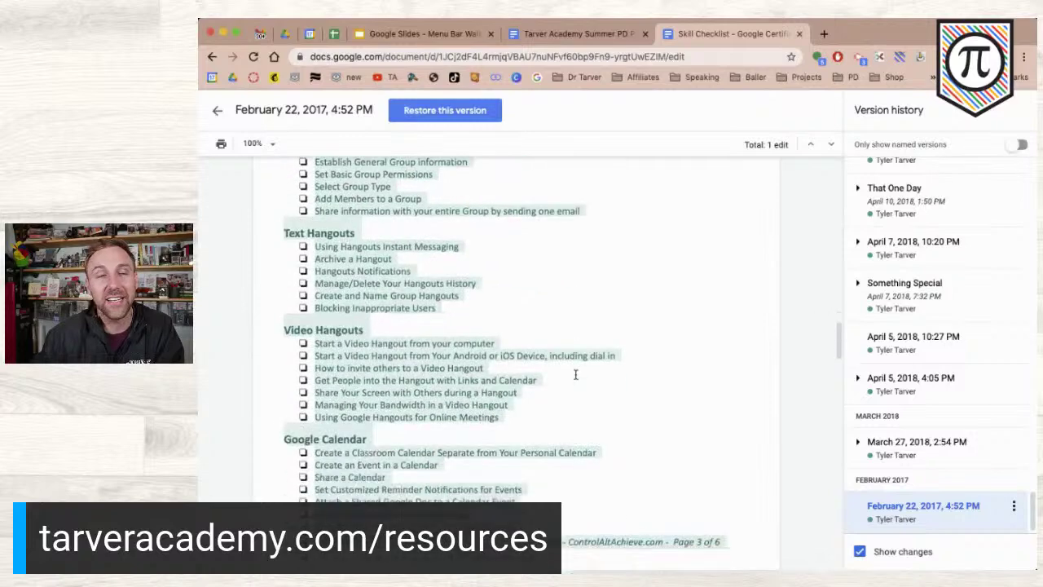
{"action": "scroll", "coordinate": [576, 374], "scroll_direction": "down", "scroll_amount": 6}
{"action": "scroll", "coordinate": [576, 373], "scroll_direction": "up", "scroll_amount": 20}
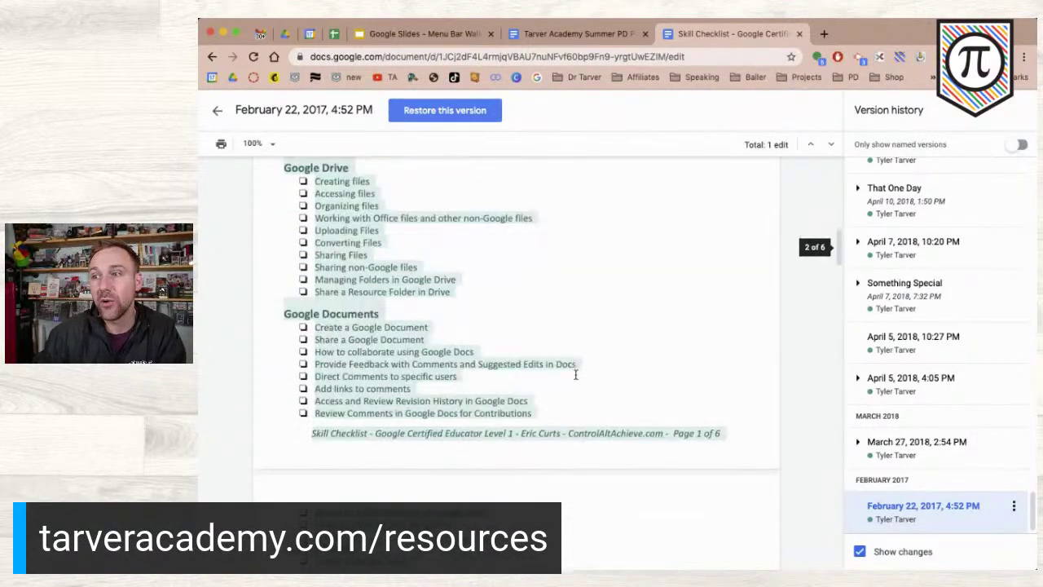
{"action": "scroll", "coordinate": [932, 305], "scroll_direction": "up", "scroll_amount": 5}
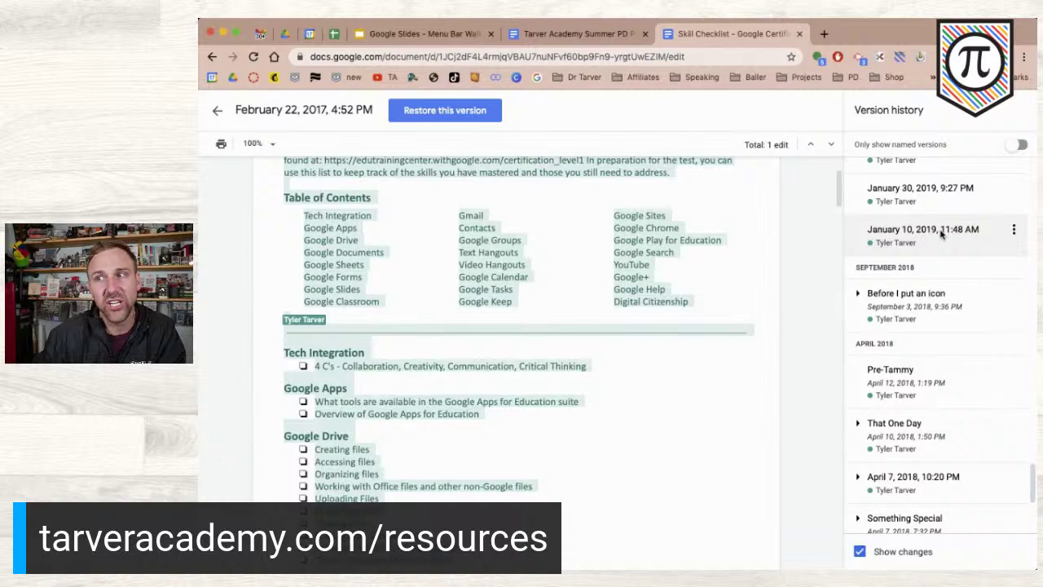
{"action": "left_click", "coordinate": [941, 232]}
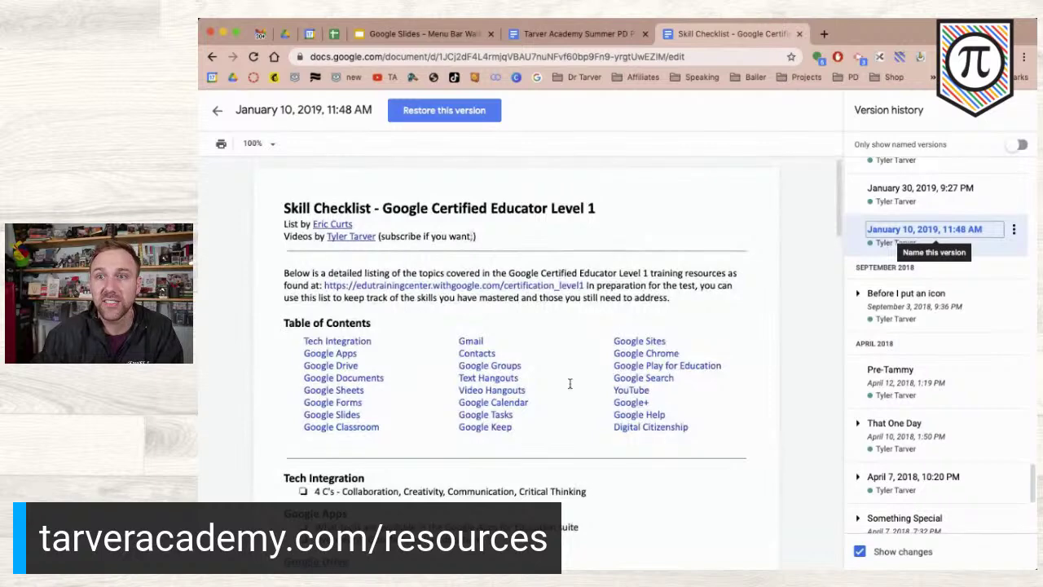
- Name the January 10, 2019, 11:48 AM version 'Pre-Collaboration with Tammy'
{"action": "scroll", "coordinate": [571, 367], "scroll_direction": "down", "scroll_amount": 5}
{"action": "scroll", "coordinate": [569, 383], "scroll_direction": "down", "scroll_amount": 4}
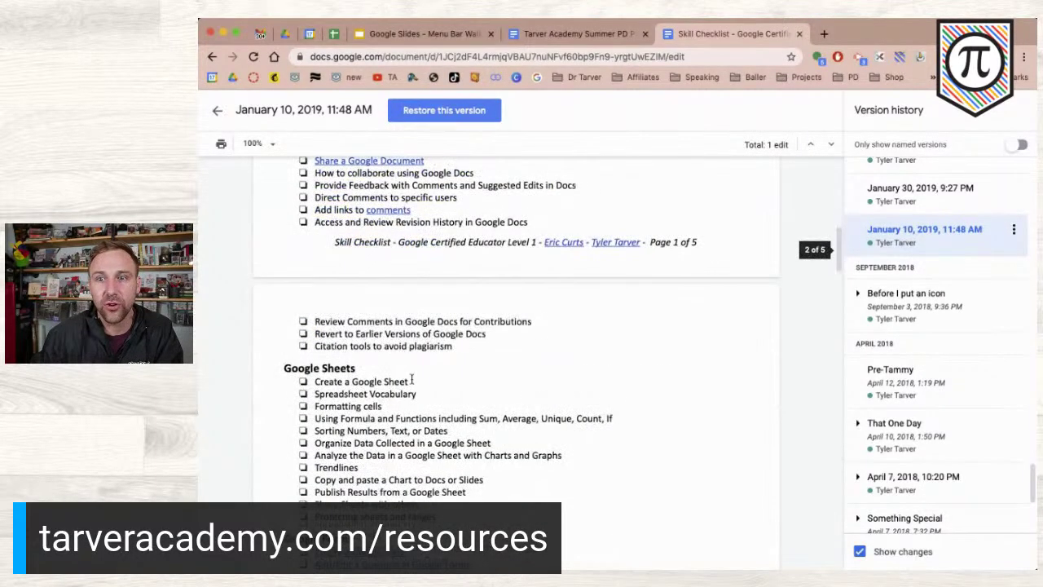
{"action": "scroll", "coordinate": [408, 380], "scroll_direction": "down", "scroll_amount": 7}
{"action": "scroll", "coordinate": [378, 393], "scroll_direction": "down", "scroll_amount": 7}
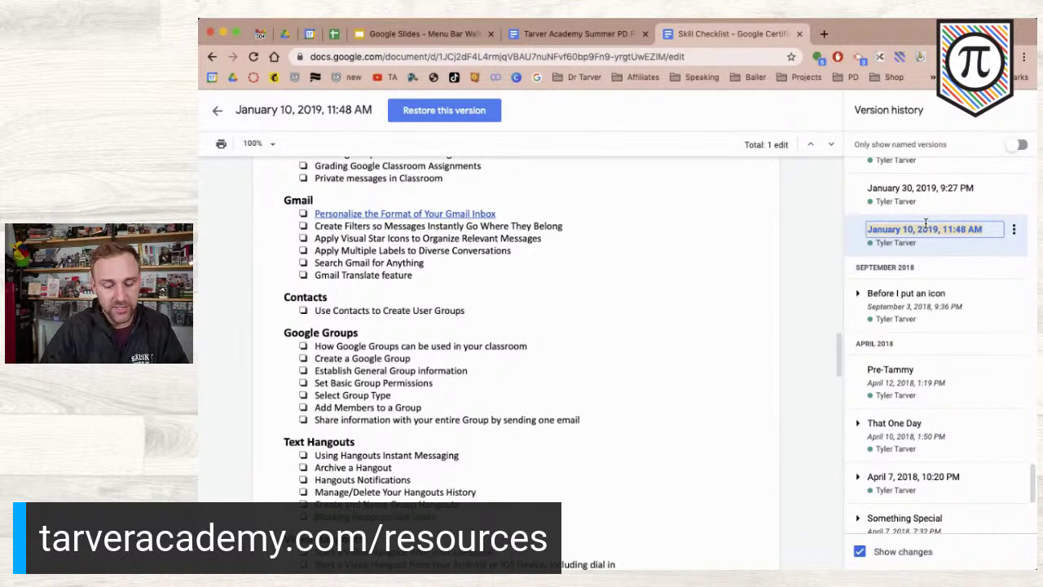
{"action": "type", "text": "Pre"}
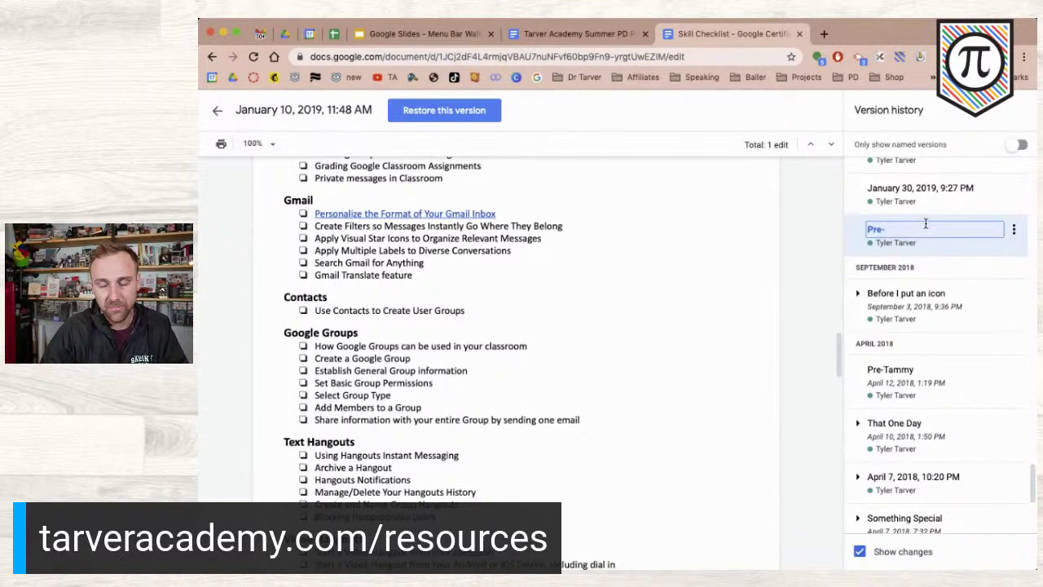
{"action": "type", "text": "-Collab"}
{"action": "key", "text": "BackSpace"}
{"action": "key", "text": "BackSpace"}
{"action": "key", "text": "BackSpace"}
{"action": "type", "text": "laboration with Tammy"}
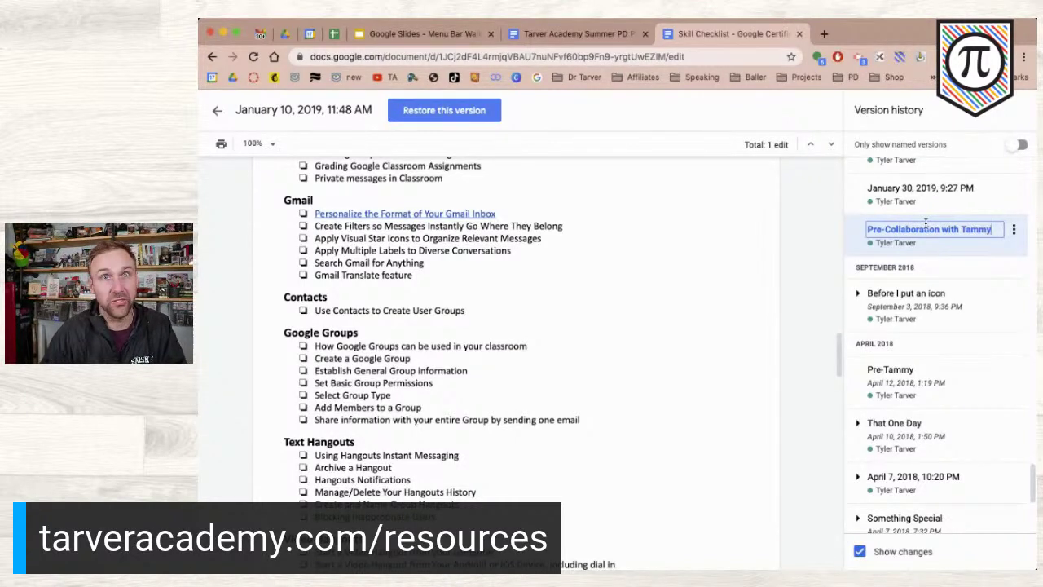
{"action": "left_click", "coordinate": [995, 275]}
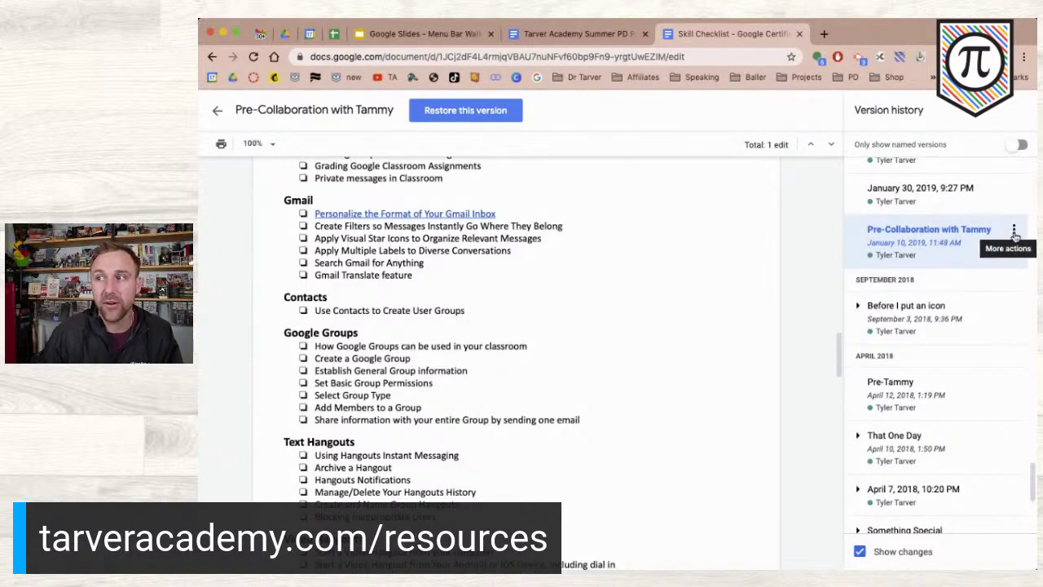
{"action": "left_click", "coordinate": [1015, 235]}
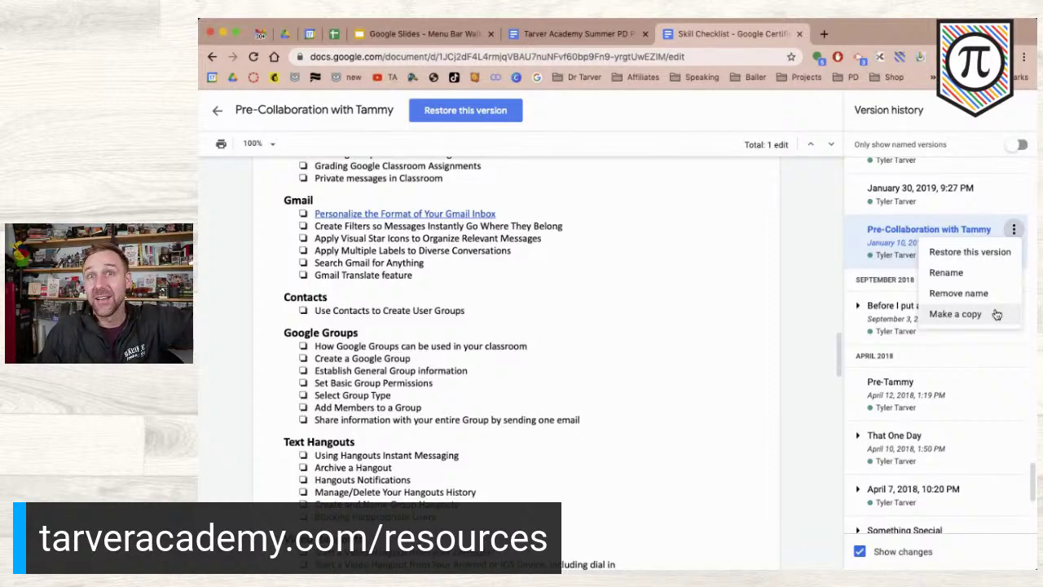
- Bring up Make a copy for this version, saving to Cheat Sheets + Checklists, then dismiss it
{"action": "left_click", "coordinate": [955, 314]}
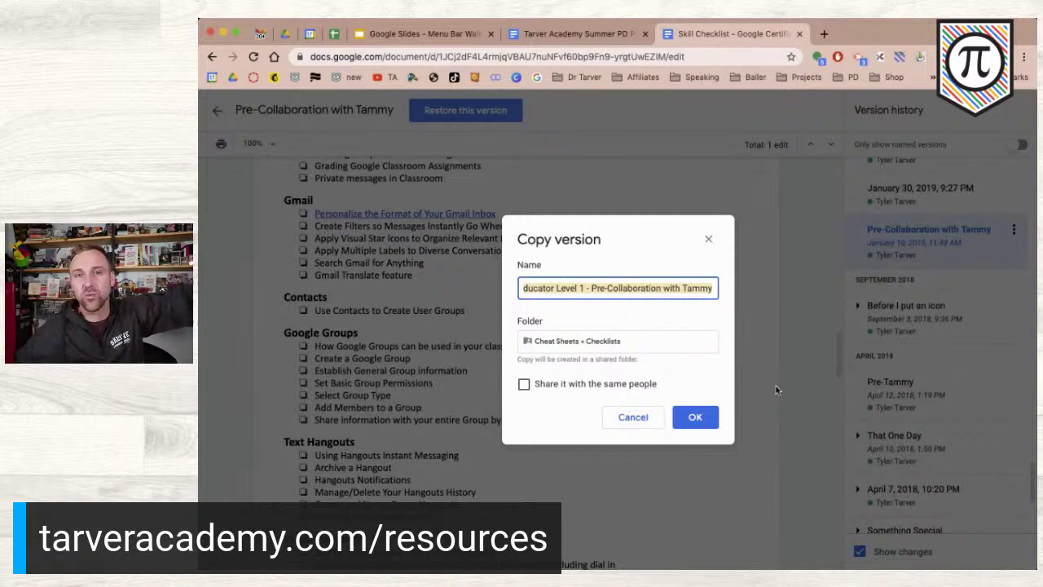
{"action": "left_click", "coordinate": [708, 237]}
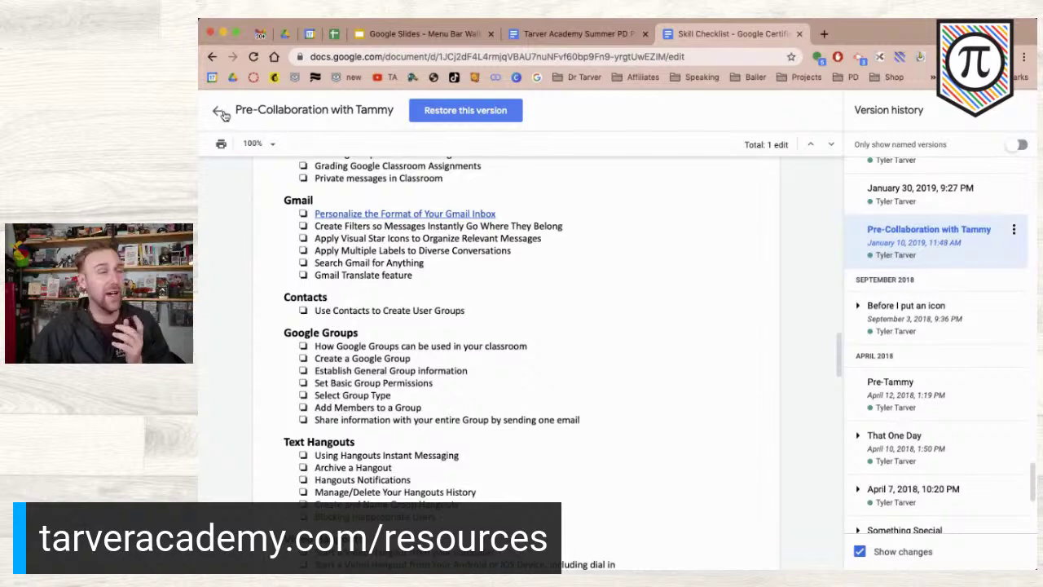
- Exit version history back to the editable Skill Checklist document
{"action": "left_click", "coordinate": [222, 113]}
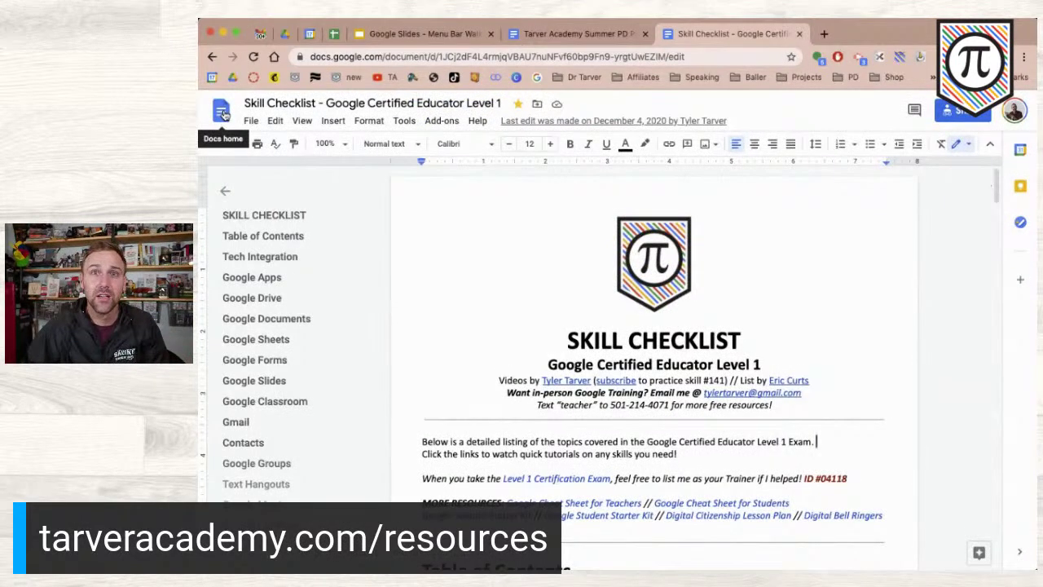
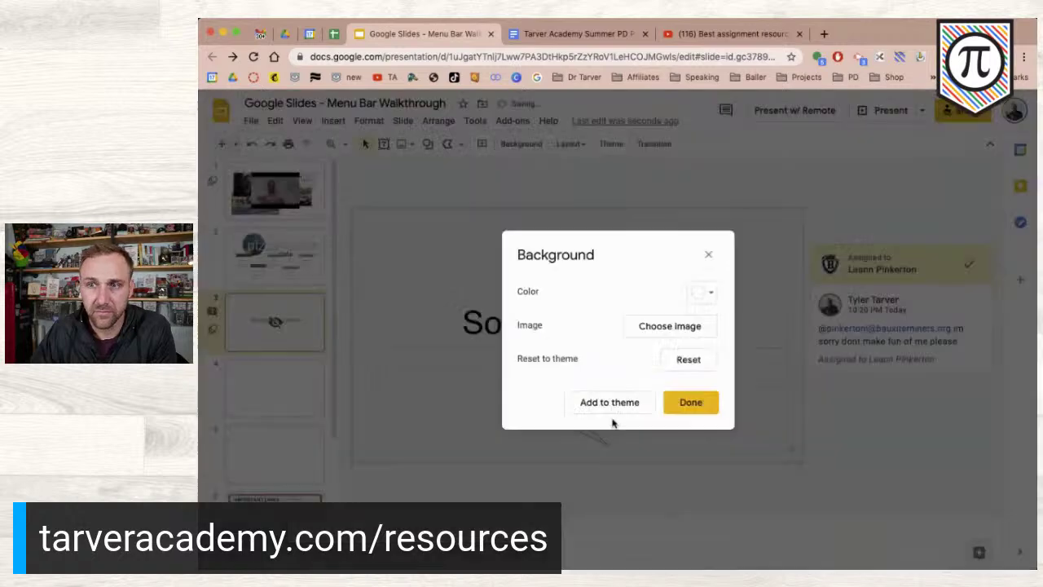
- Confirm the house photo as slide 3's background and close the background dialog
{"action": "left_click", "coordinate": [691, 403]}
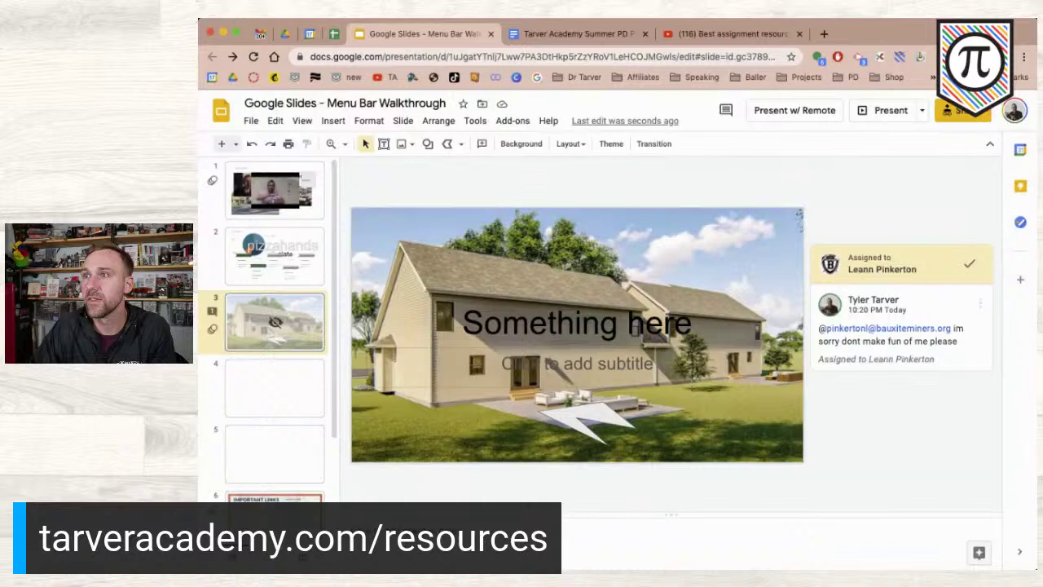
- Glance at the Arrange menu, then bring up the Slide menu's options
{"action": "left_click", "coordinate": [438, 121]}
{"action": "key", "text": "Escape"}
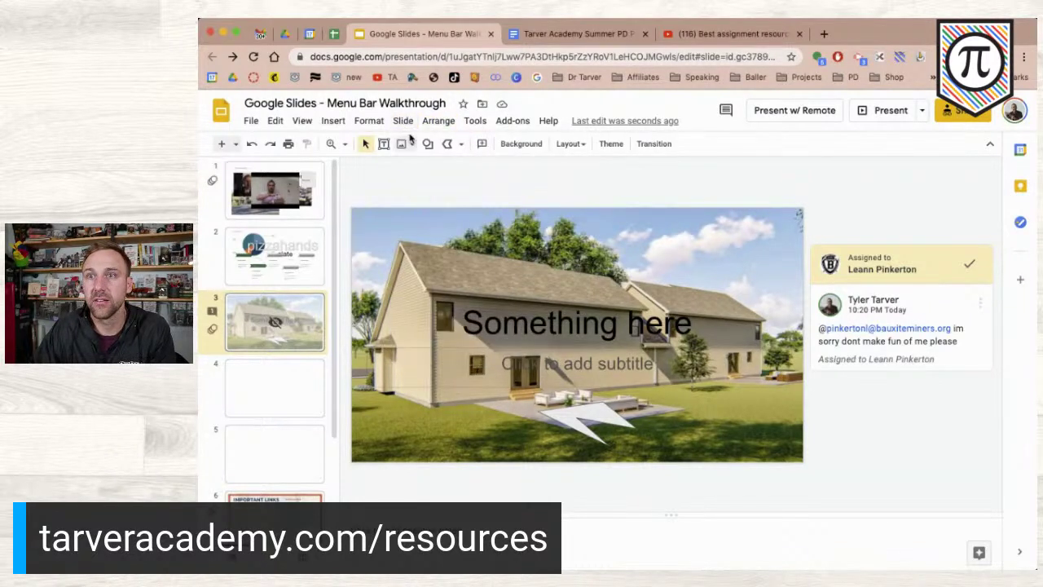
{"action": "left_click", "coordinate": [402, 122]}
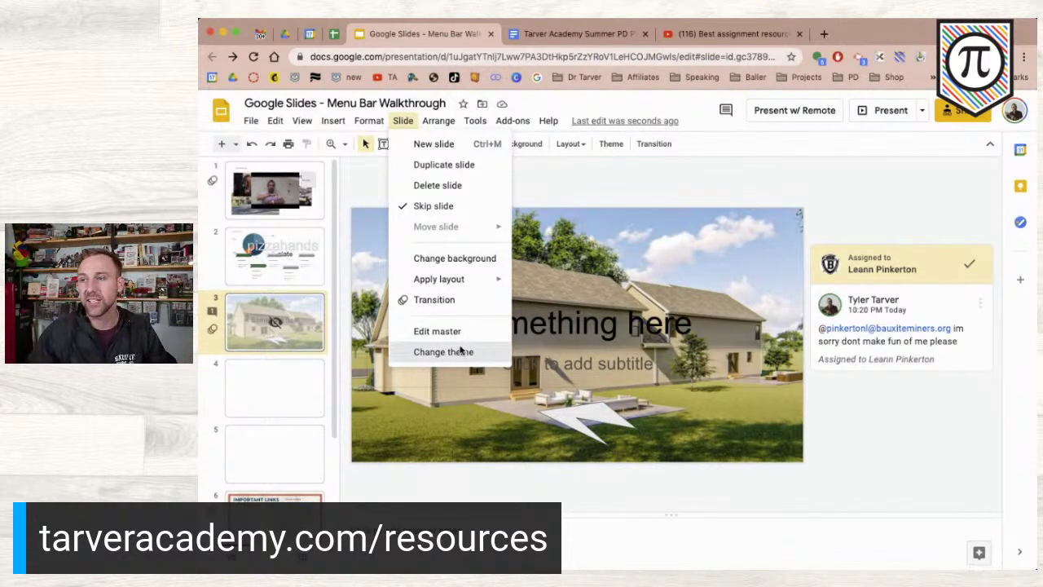
- Apply the grey Streamline theme, checking slide 4 before returning to slide 3
{"action": "left_click", "coordinate": [461, 351]}
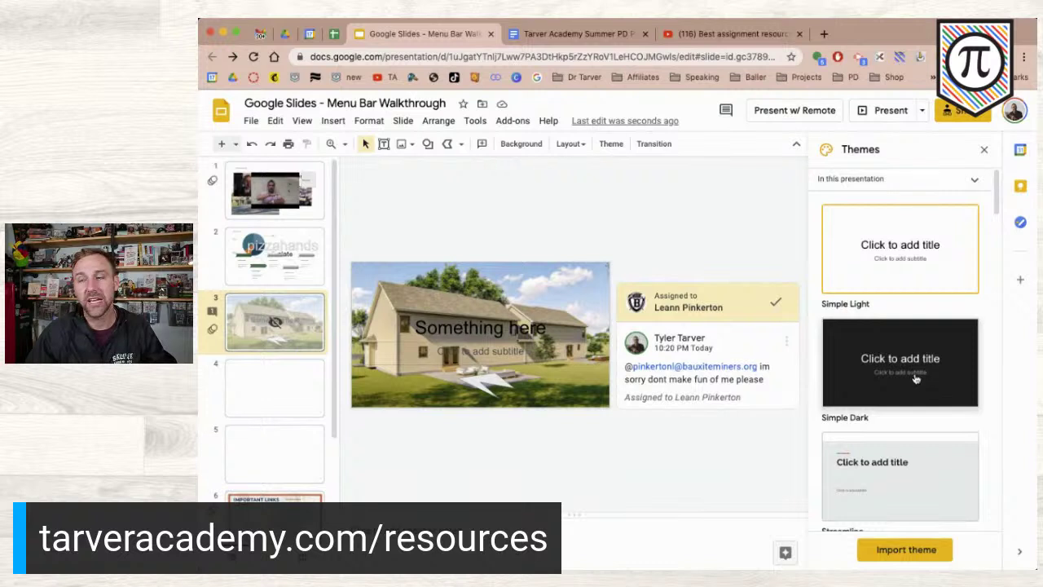
{"action": "scroll", "coordinate": [899, 508], "scroll_direction": "down", "scroll_amount": 1}
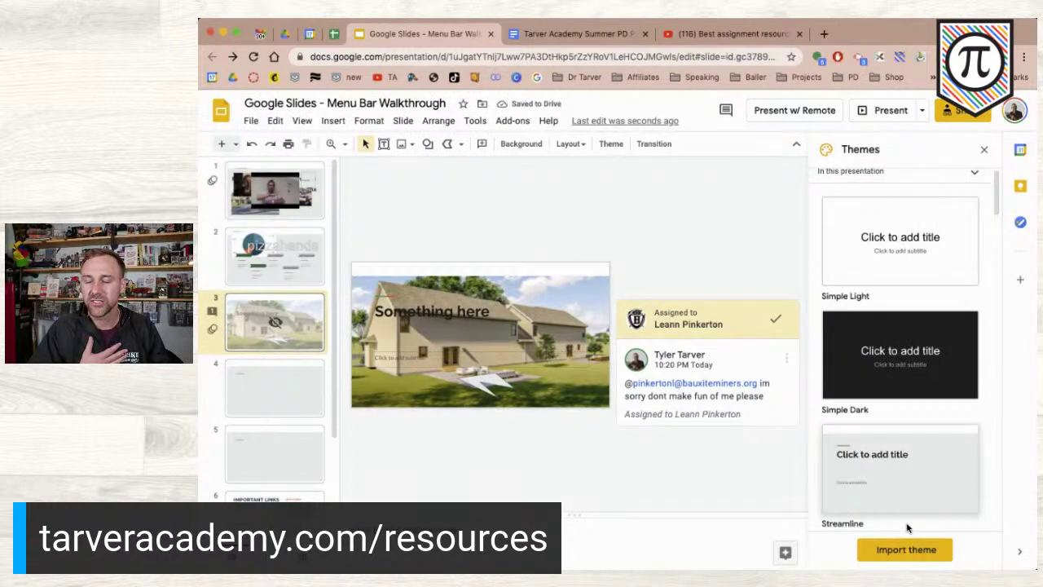
{"action": "key", "text": "Down"}
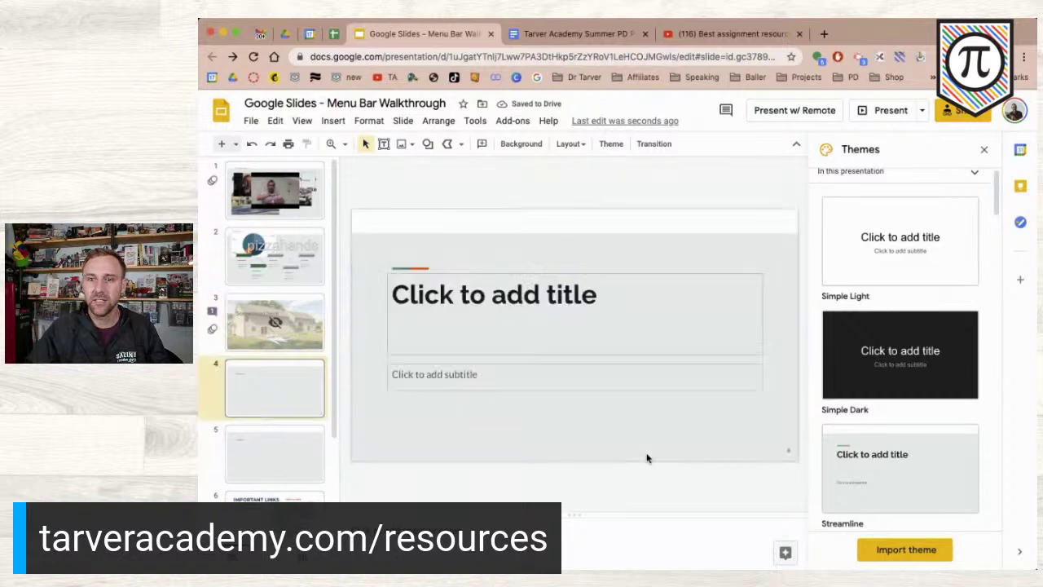
{"action": "key", "text": "Up"}
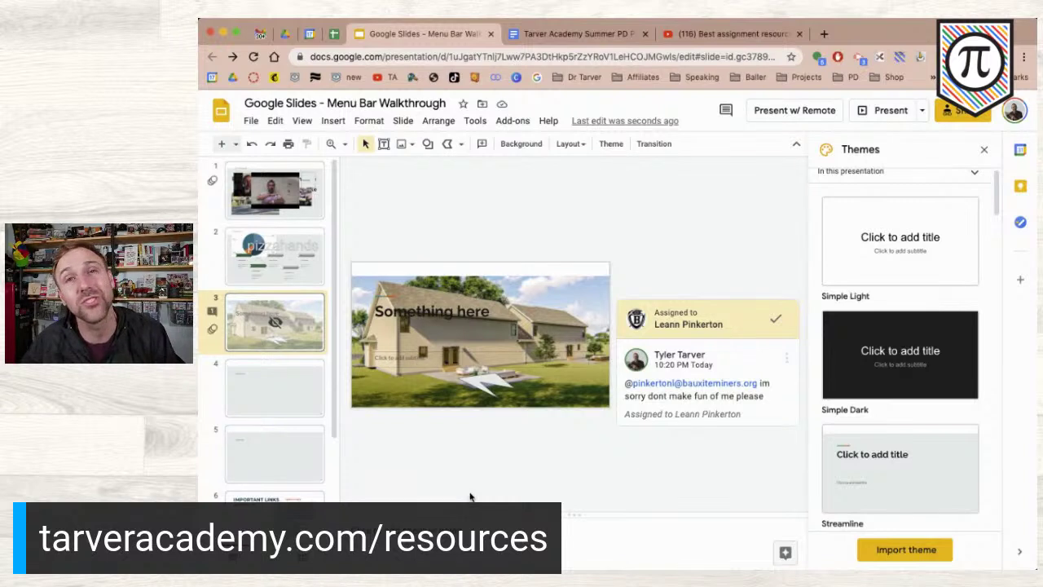
- Close the Themes panel and open the Explore panel from the Tools menu
{"action": "left_click", "coordinate": [983, 154]}
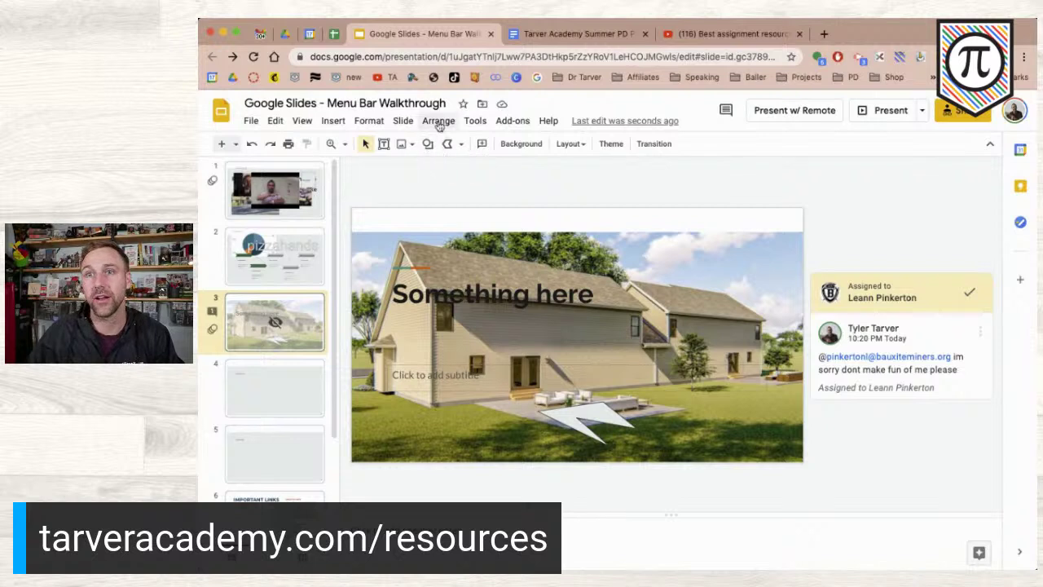
{"action": "left_click", "coordinate": [403, 121]}
{"action": "left_click", "coordinate": [438, 120]}
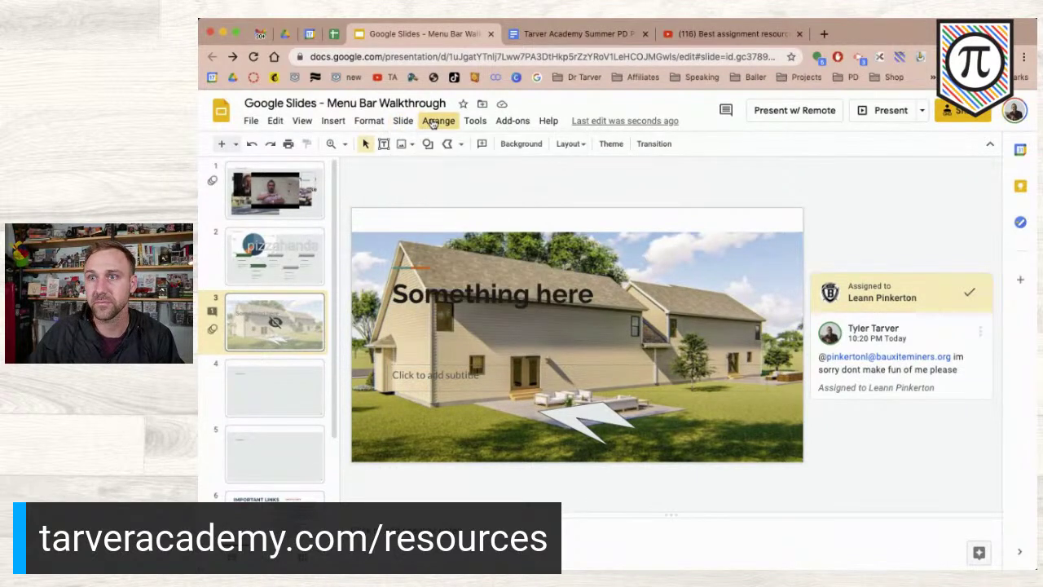
{"action": "left_click", "coordinate": [475, 121]}
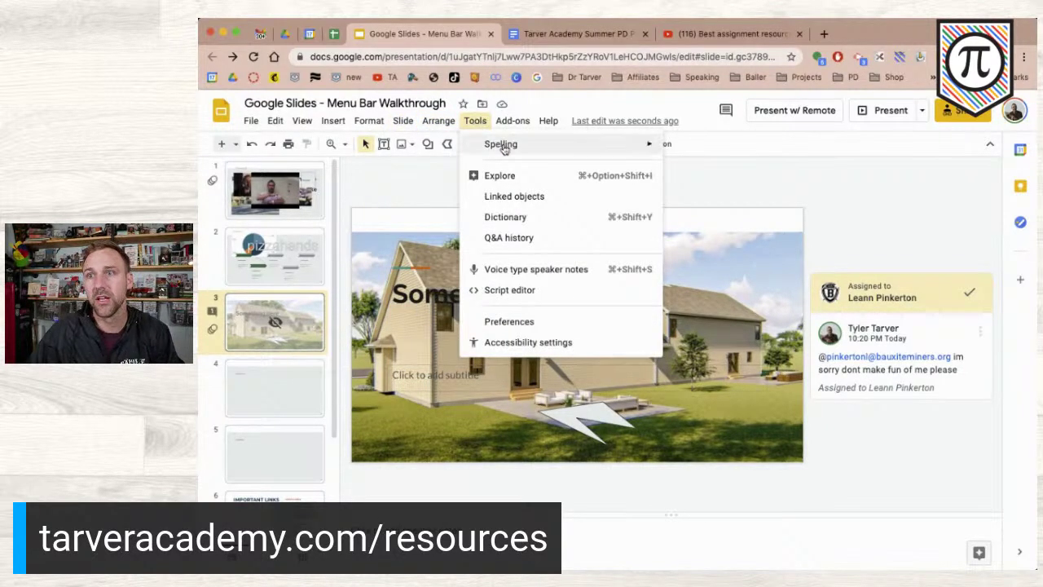
{"action": "mouse_move", "coordinate": [504, 148]}
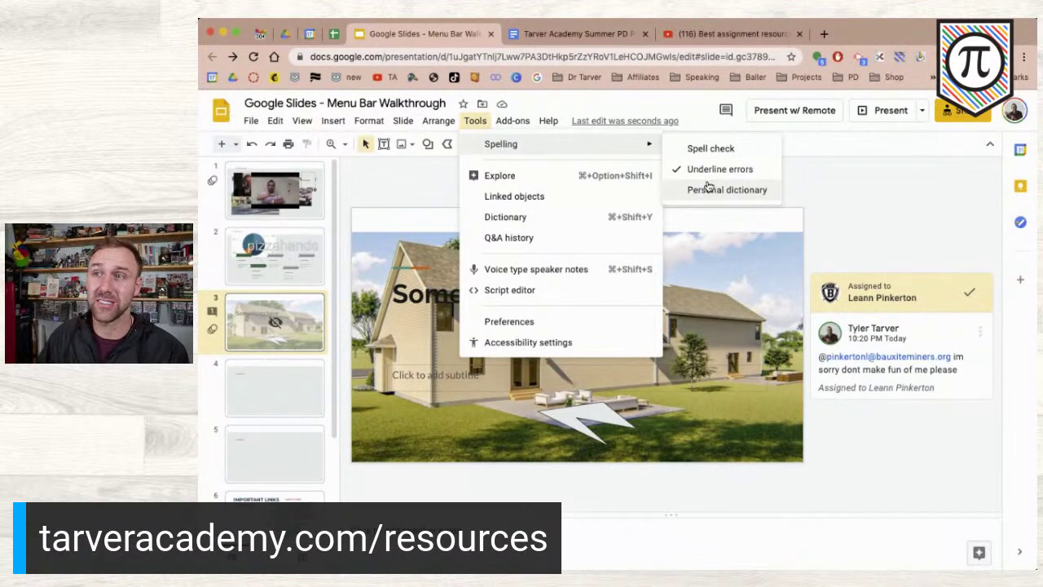
{"action": "left_click", "coordinate": [519, 175]}
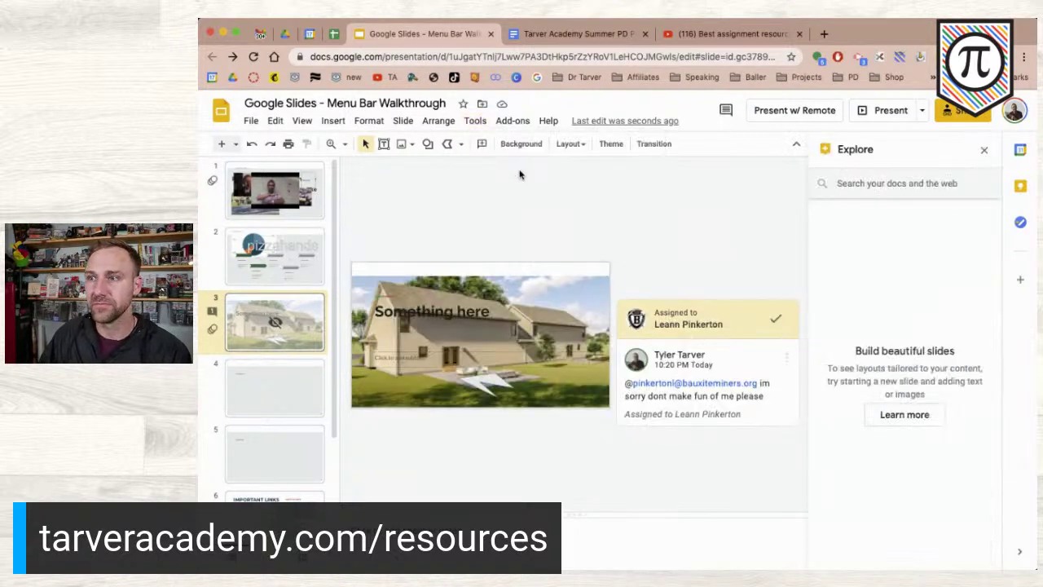
- Search Explore for the presenter's name
{"action": "left_click", "coordinate": [868, 193]}
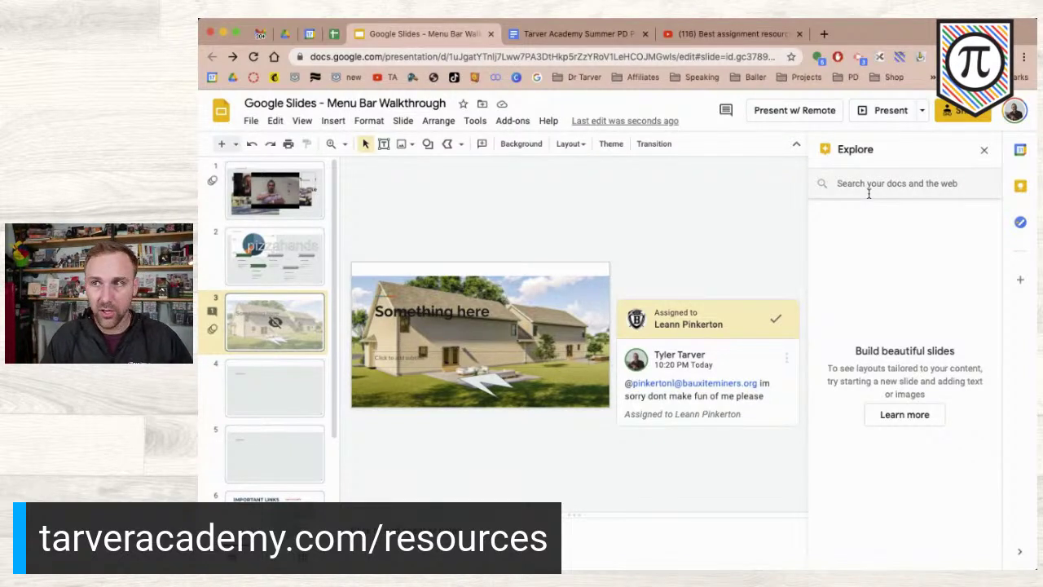
{"action": "left_click", "coordinate": [869, 193]}
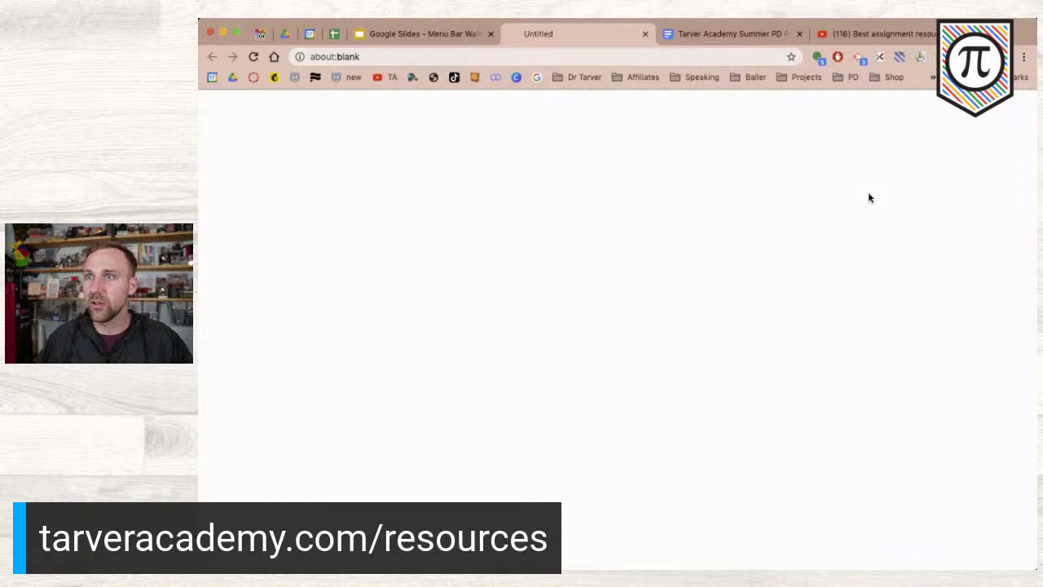
{"action": "left_click", "coordinate": [644, 34]}
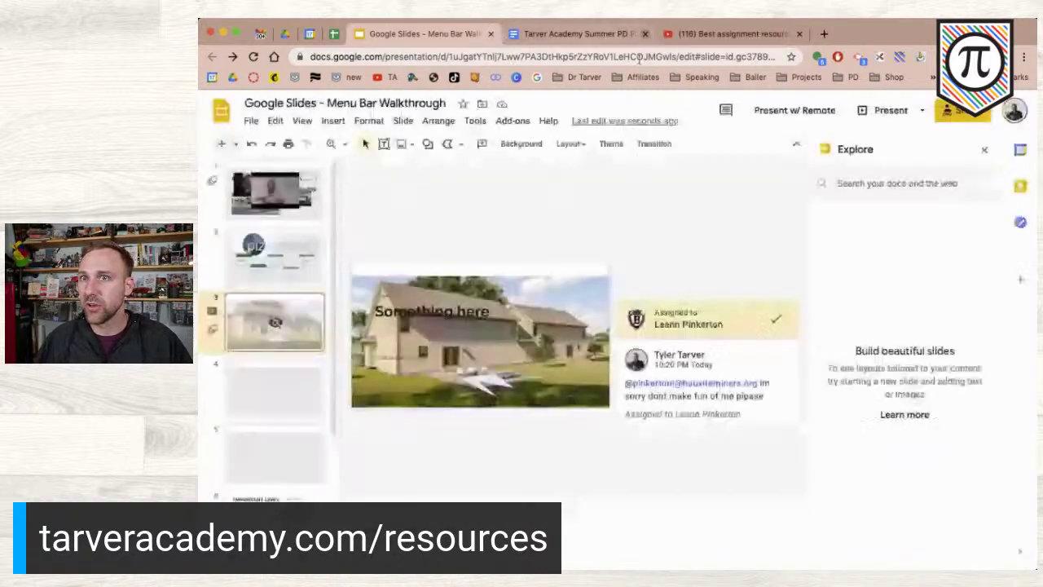
{"action": "left_click", "coordinate": [886, 184]}
{"action": "type", "text": "tyler tarver"}
{"action": "key", "text": "Return"}
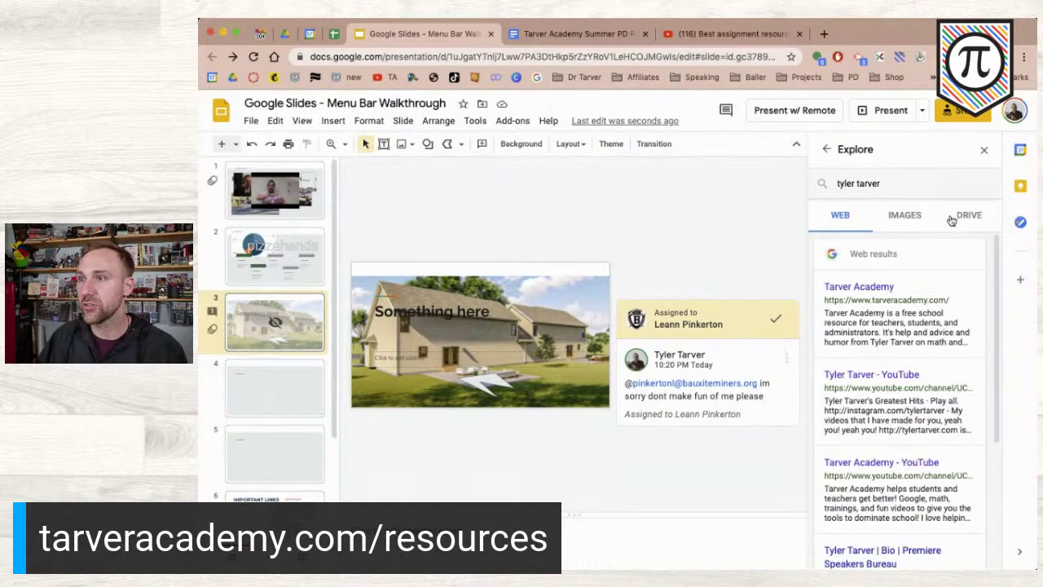
- Browse the Images, Drive and Web results, open a web result, then return to Images
{"action": "left_click", "coordinate": [909, 215]}
{"action": "left_click", "coordinate": [968, 220]}
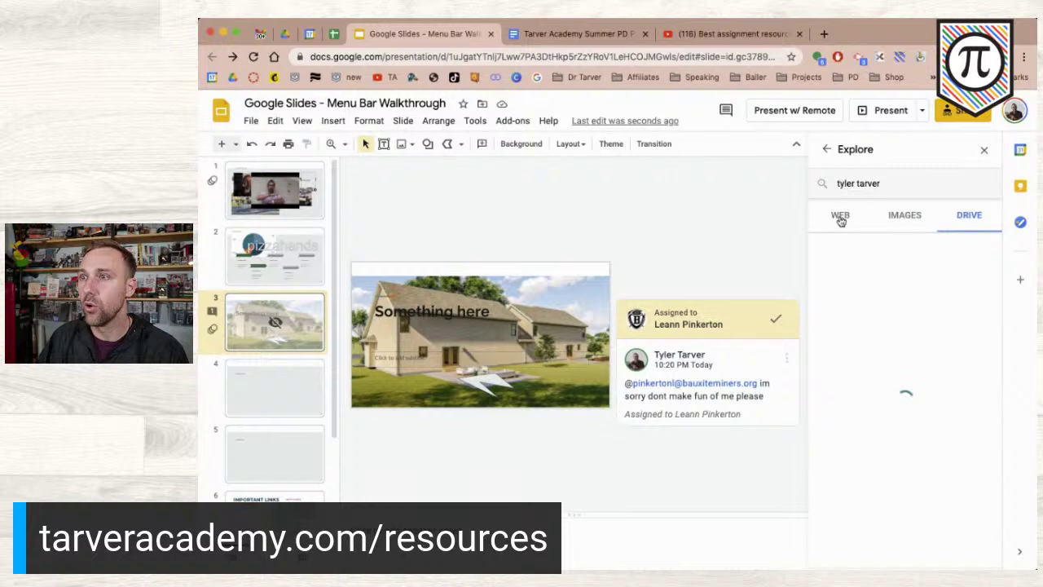
{"action": "left_click", "coordinate": [839, 216]}
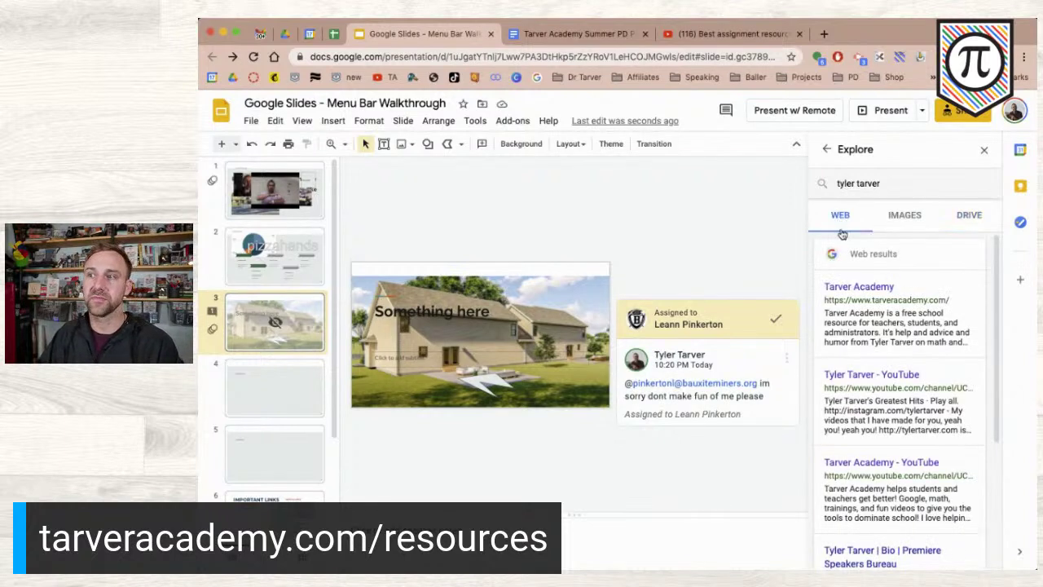
{"action": "left_click", "coordinate": [857, 291]}
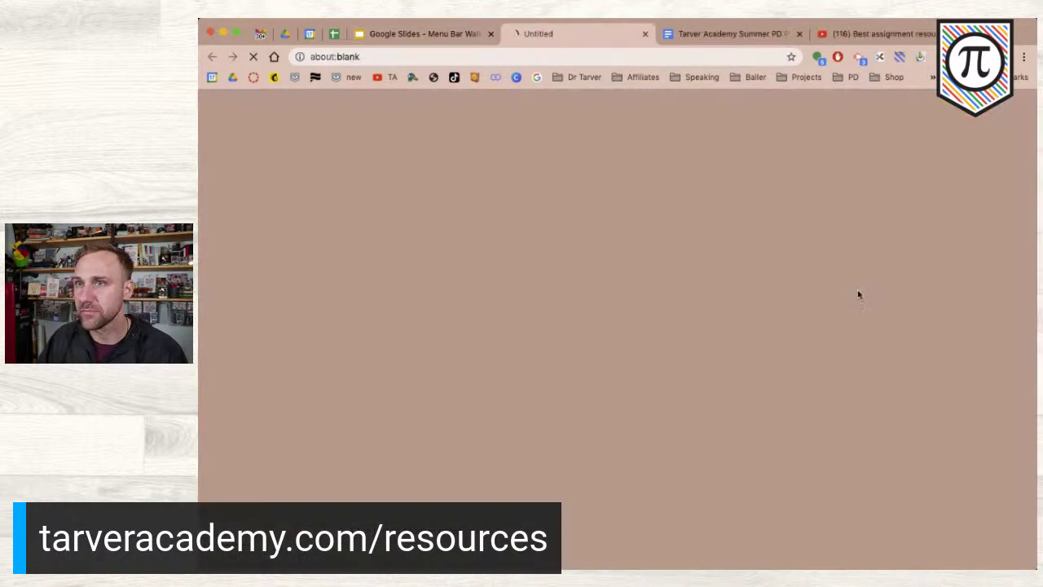
{"action": "left_click", "coordinate": [644, 34]}
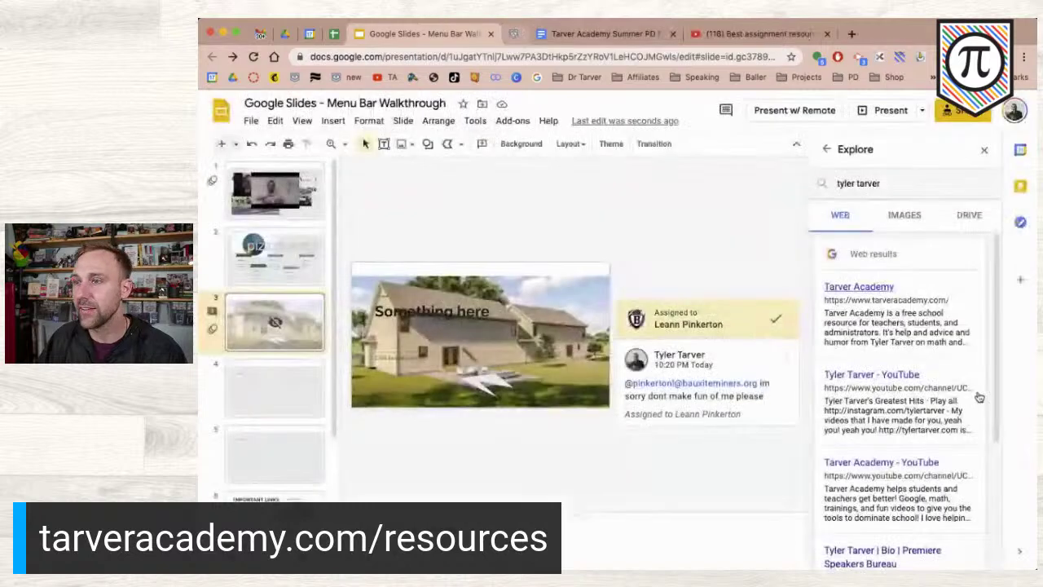
{"action": "scroll", "coordinate": [897, 309], "scroll_direction": "down", "scroll_amount": 5}
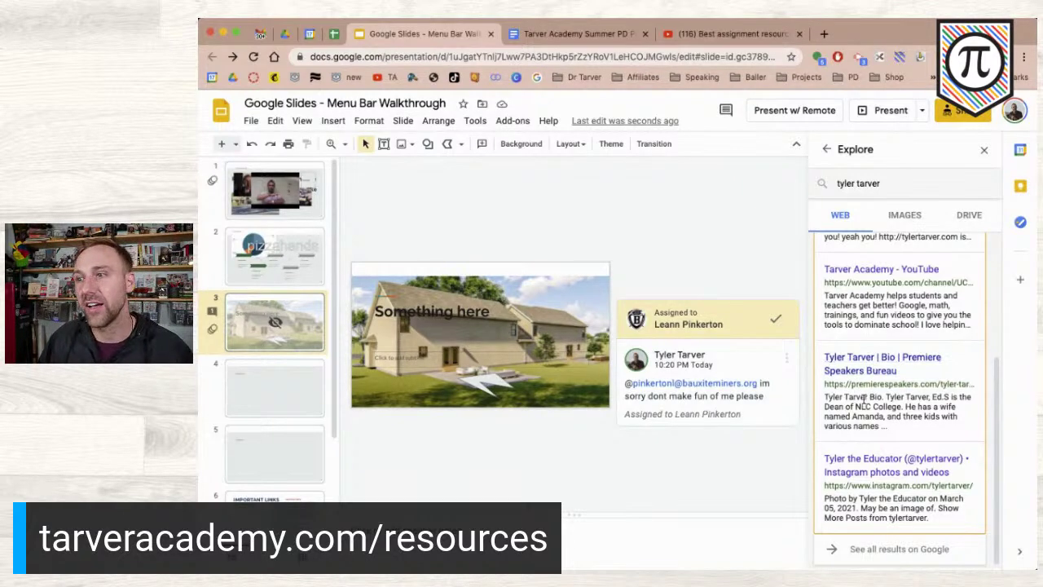
{"action": "scroll", "coordinate": [877, 387], "scroll_direction": "up", "scroll_amount": 5}
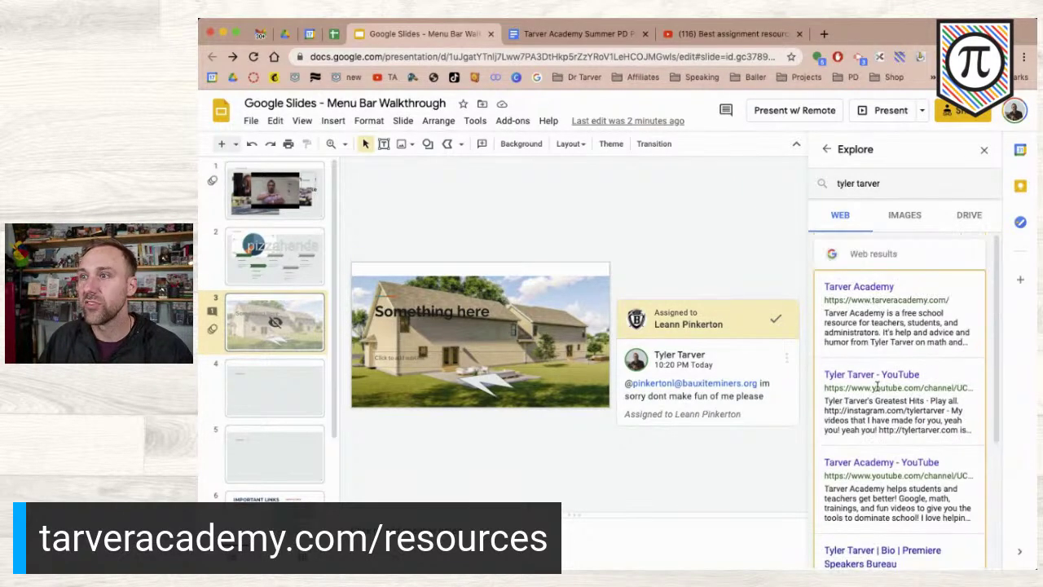
{"action": "left_click", "coordinate": [906, 217]}
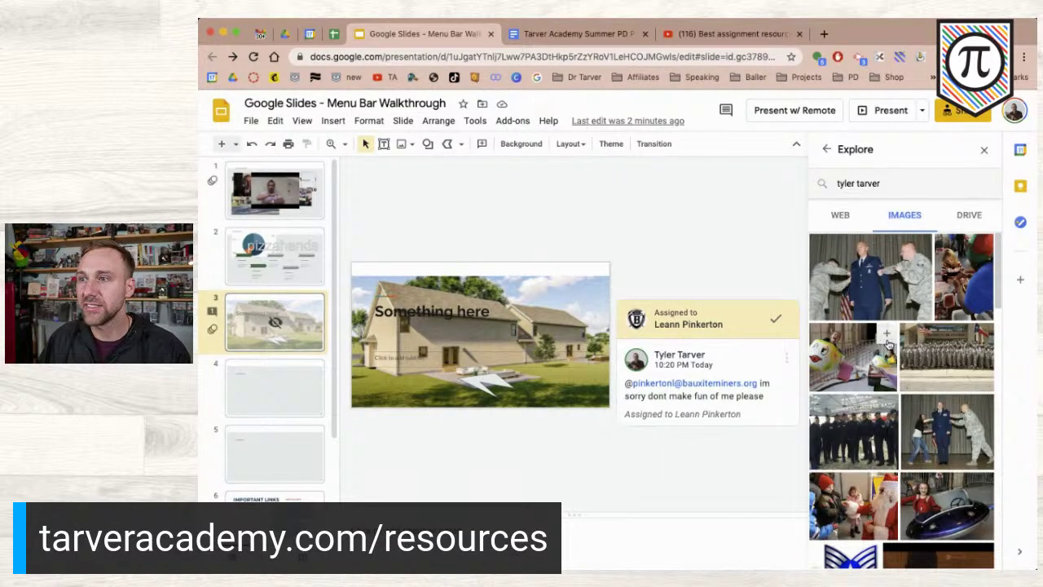
- Insert the cartoon-faced fairground ride image onto slide 3, then move to slide 4
{"action": "left_click", "coordinate": [888, 344]}
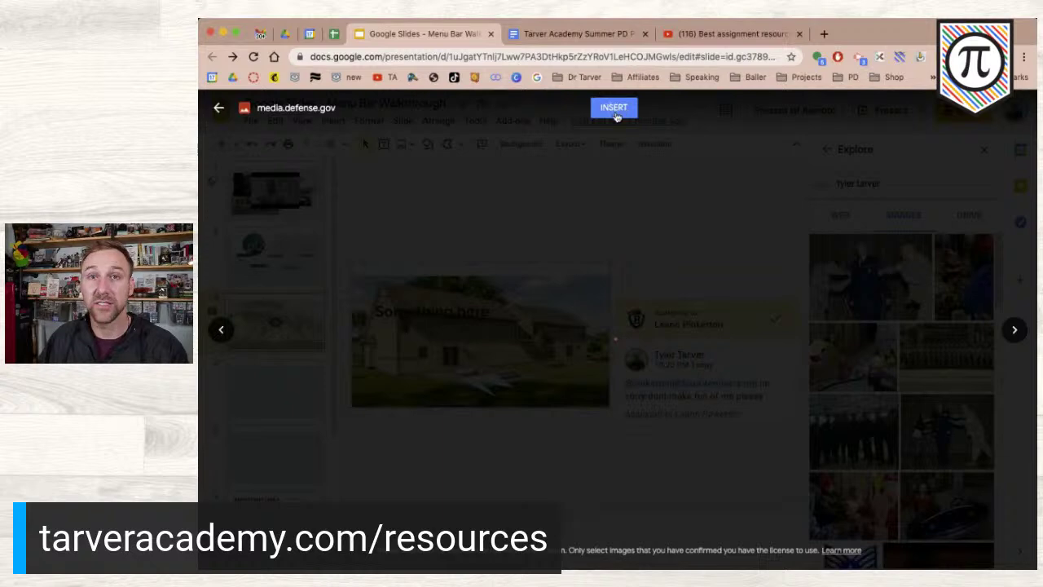
{"action": "left_click", "coordinate": [609, 109]}
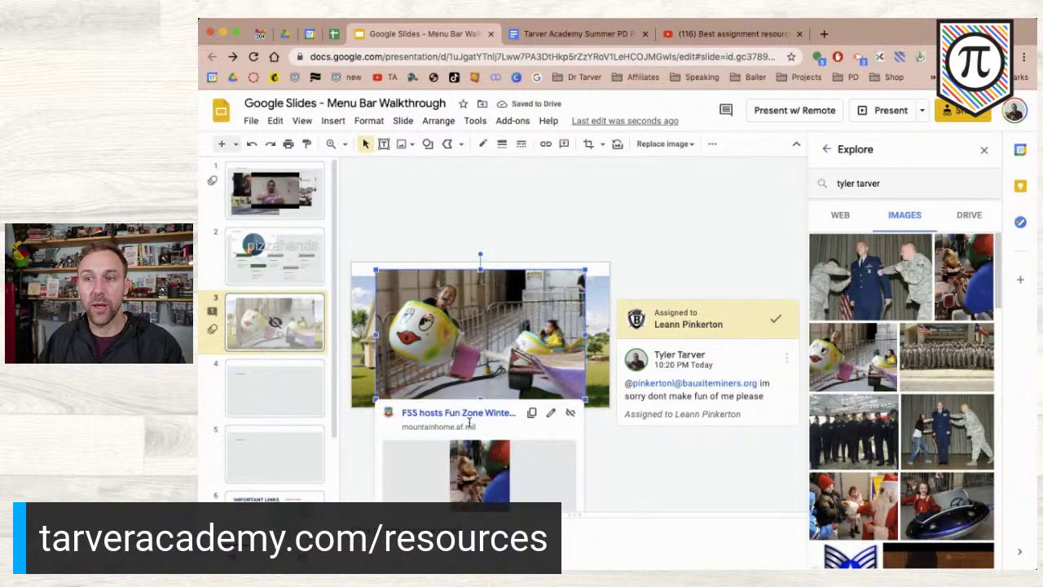
{"action": "left_click", "coordinate": [274, 400]}
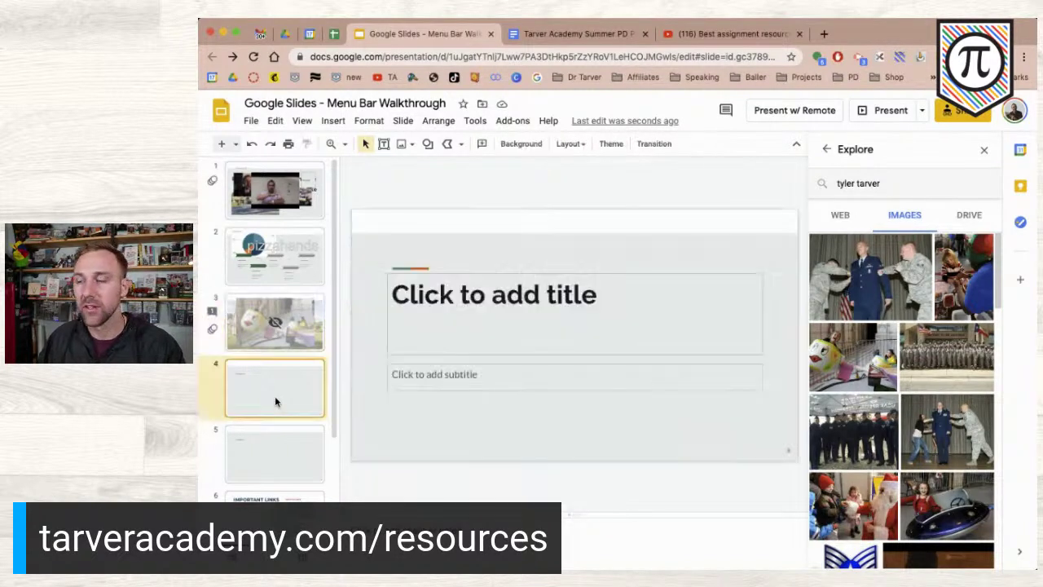
- Close the Explore panel, reopen it for layout suggestions, and close it again
{"action": "left_click", "coordinate": [984, 154]}
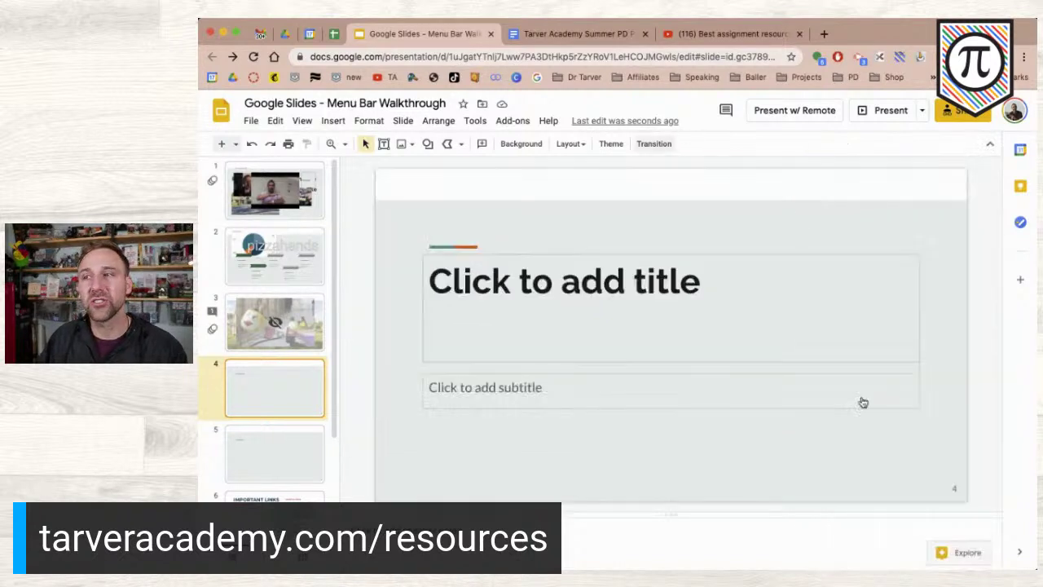
{"action": "left_click", "coordinate": [957, 557]}
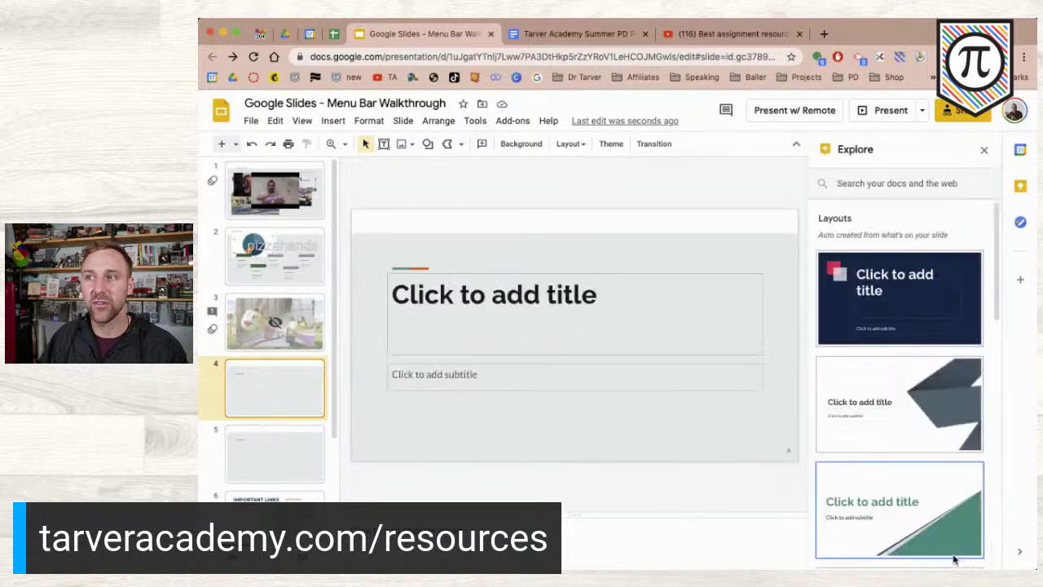
{"action": "left_click", "coordinate": [984, 152]}
{"action": "left_click", "coordinate": [473, 122]}
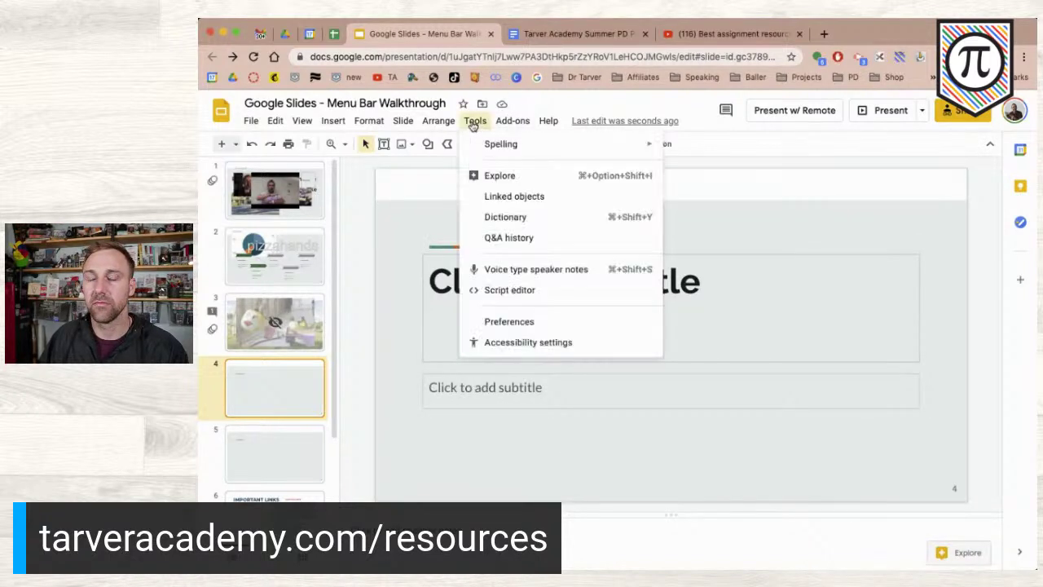
- Review the four linked objects, visit slide 6 'Important Links', and undo the ride image insert
{"action": "left_click", "coordinate": [523, 199]}
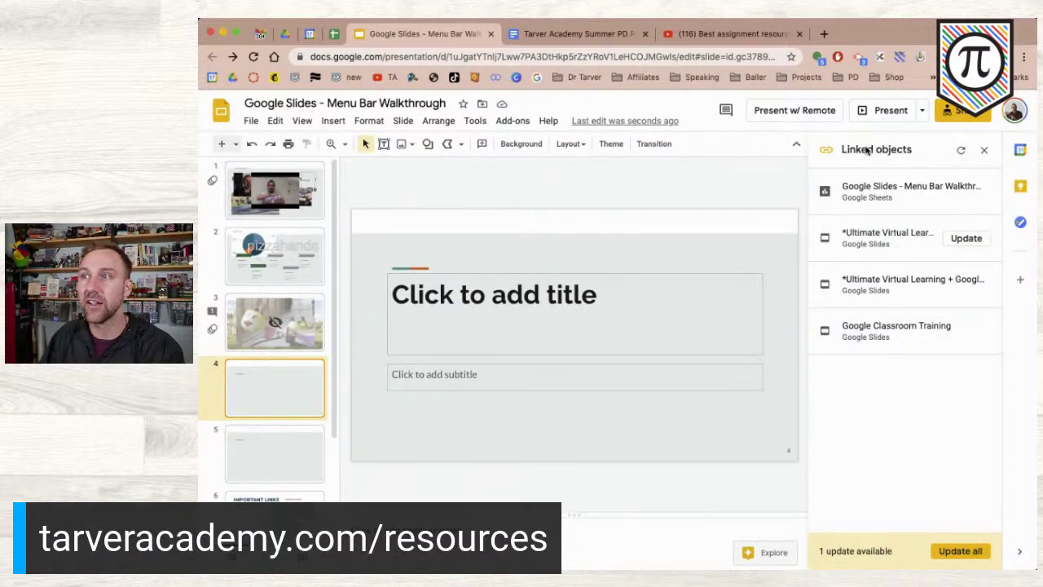
{"action": "scroll", "coordinate": [256, 400], "scroll_direction": "down", "scroll_amount": 3}
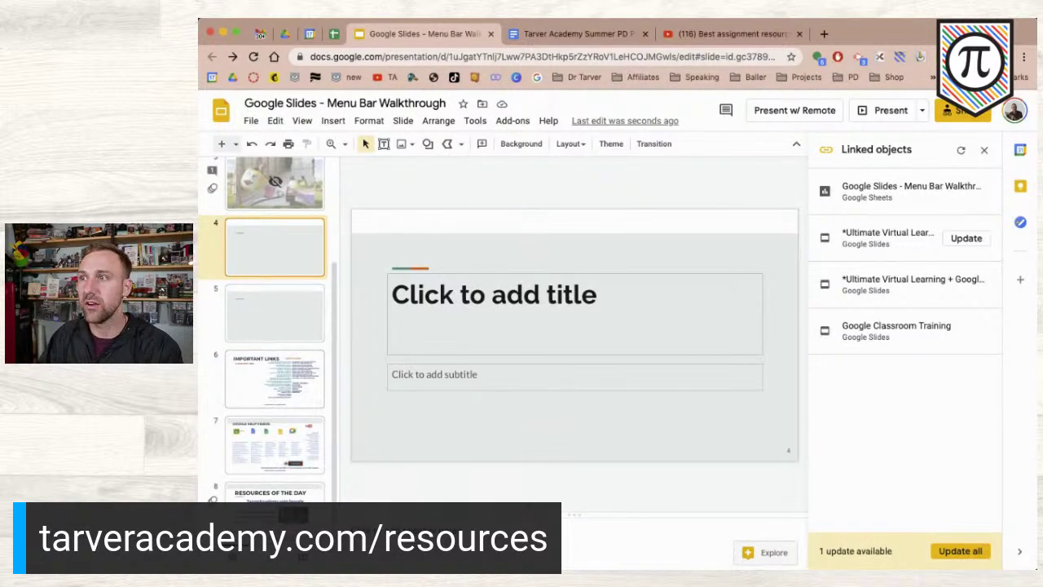
{"action": "left_click", "coordinate": [259, 400]}
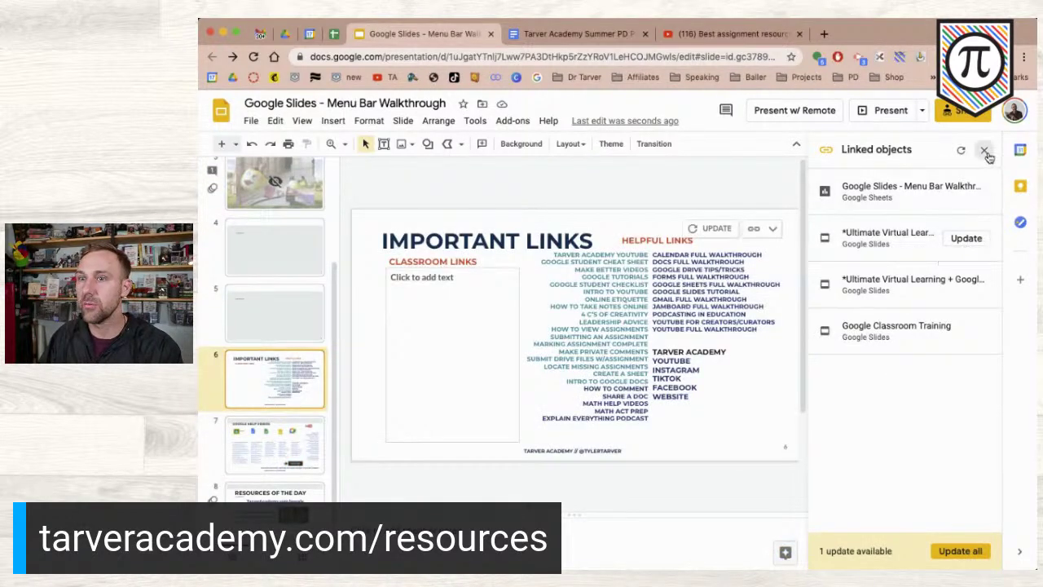
{"action": "left_click", "coordinate": [983, 150]}
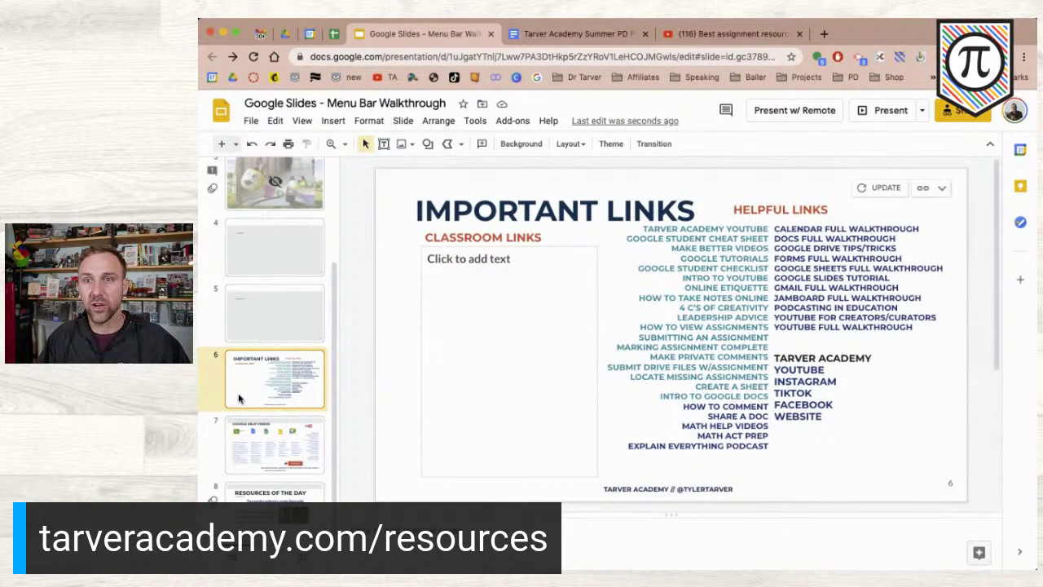
{"action": "key", "text": "super+z"}
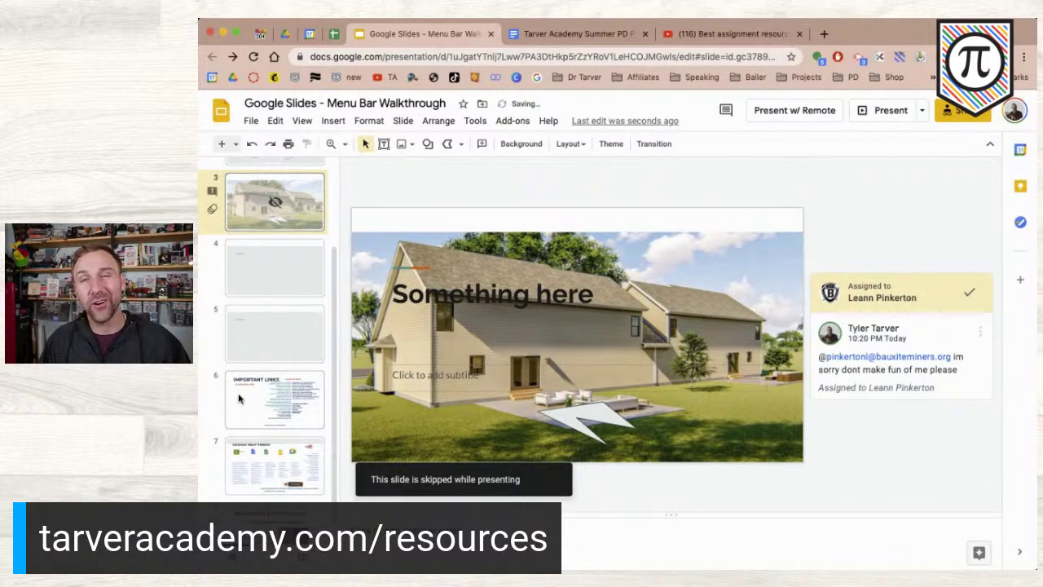
- Undo again so slide 3 drops its house background, theme and skip setting
{"action": "key", "text": "super+z"}
{"action": "key", "text": "super+z"}
{"action": "key", "text": "super+z"}
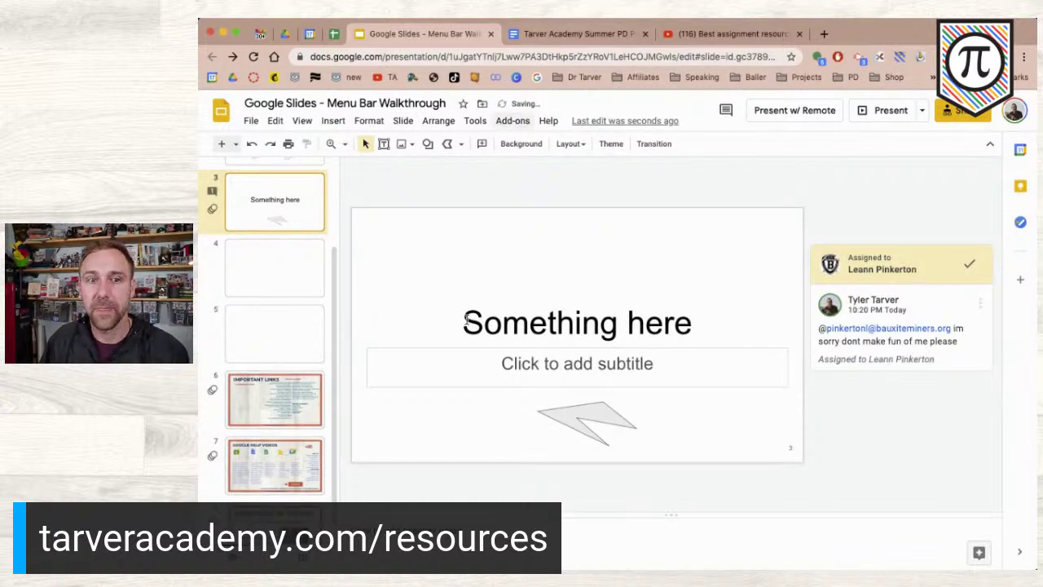
{"action": "left_click", "coordinate": [475, 121]}
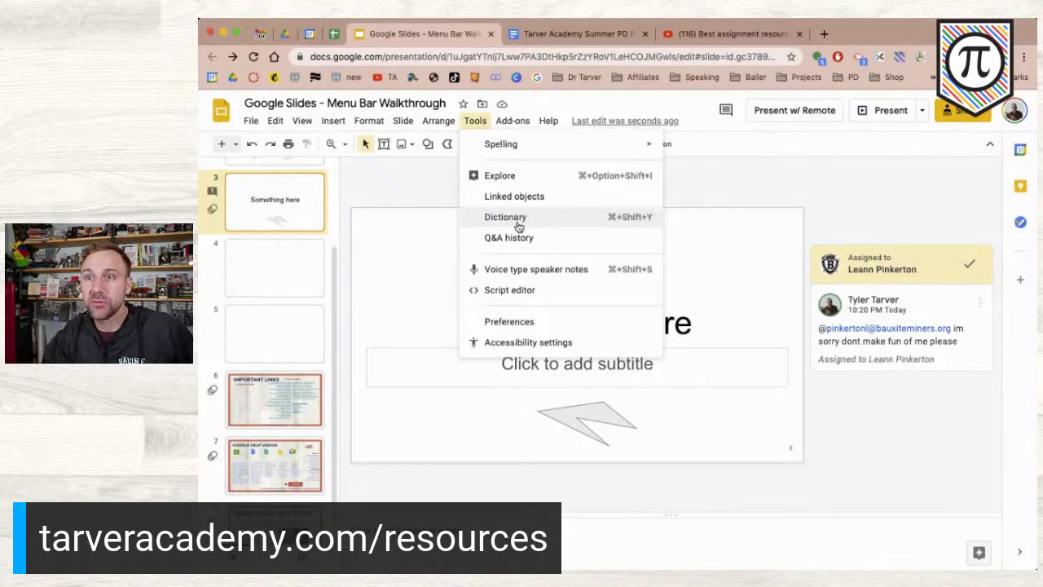
{"action": "left_click", "coordinate": [519, 220]}
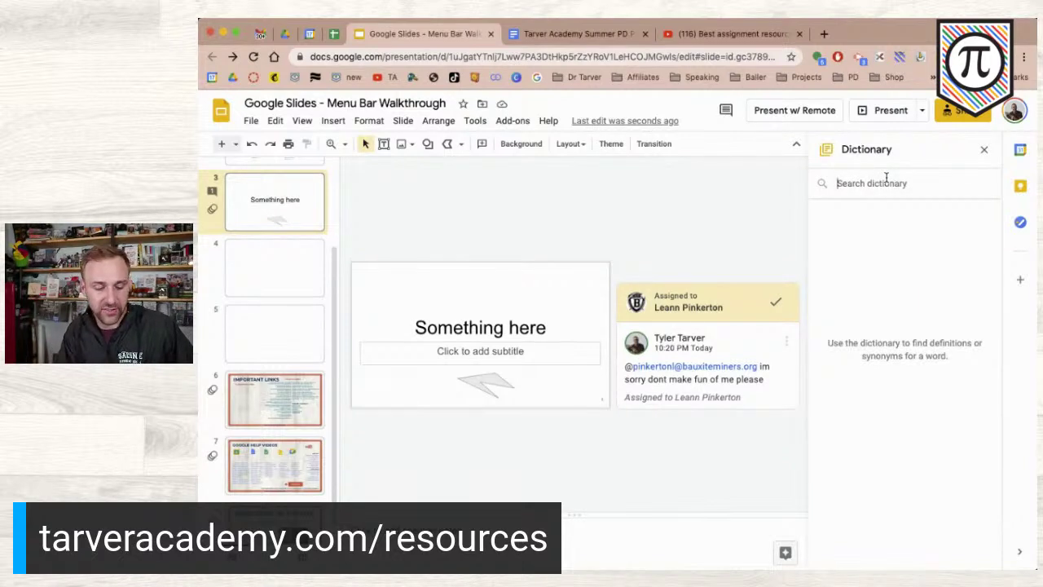
{"action": "type", "text": "pizzA"}
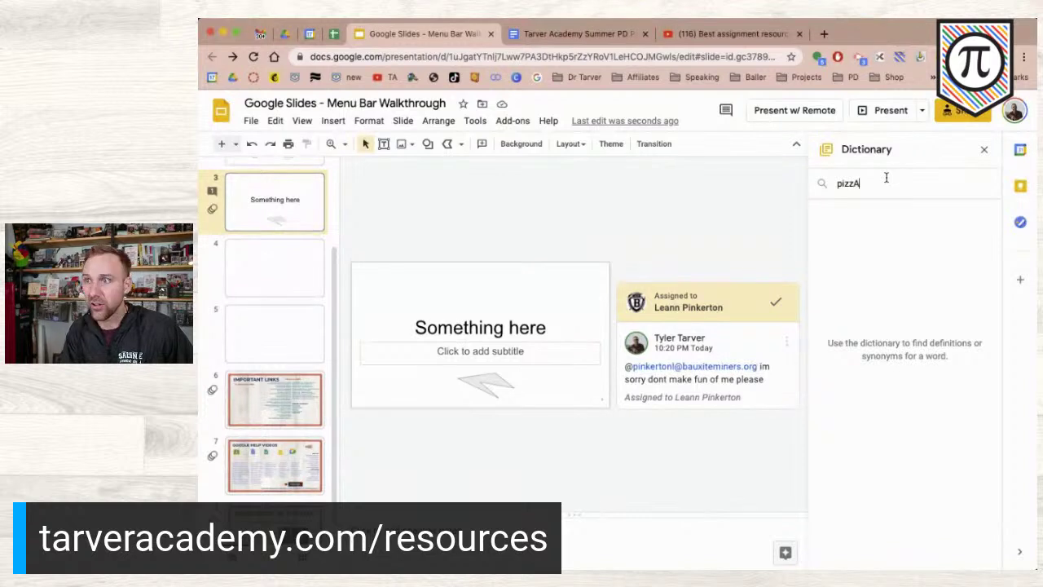
{"action": "key", "text": "Return"}
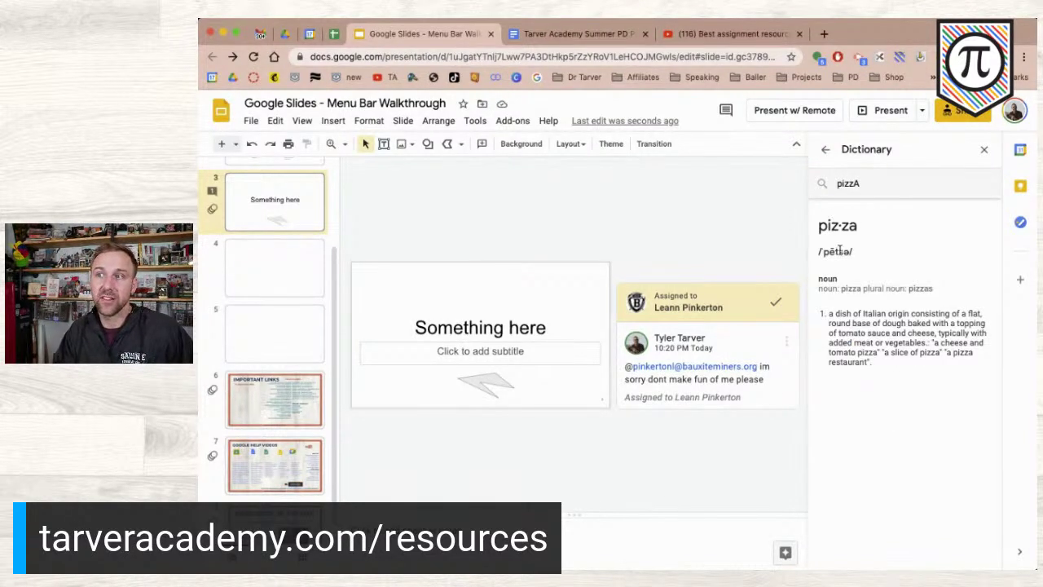
{"action": "double_click", "coordinate": [866, 184]}
{"action": "type", "text": "students"}
{"action": "key", "text": "Return"}
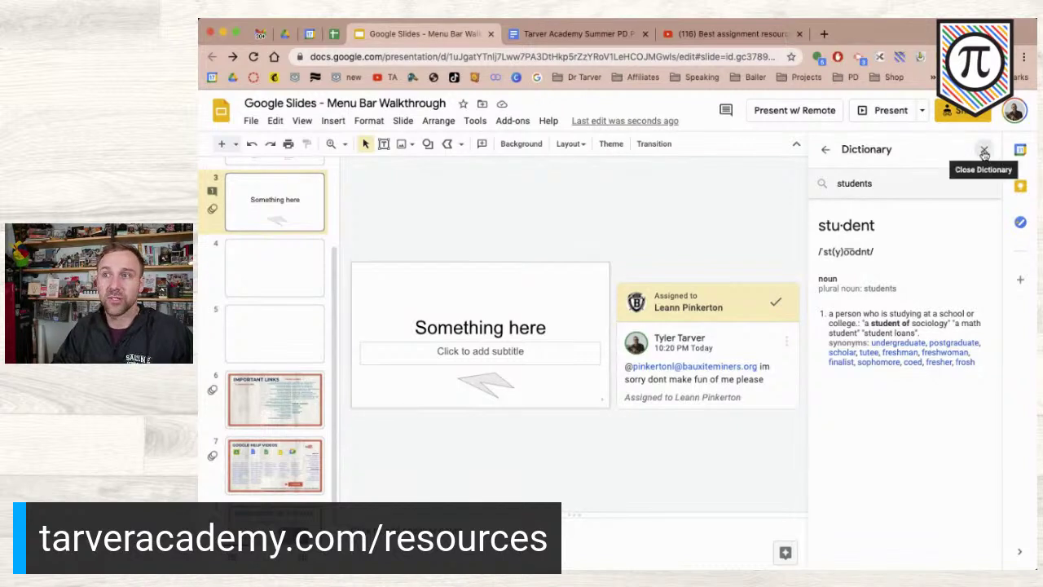
{"action": "left_click", "coordinate": [474, 120]}
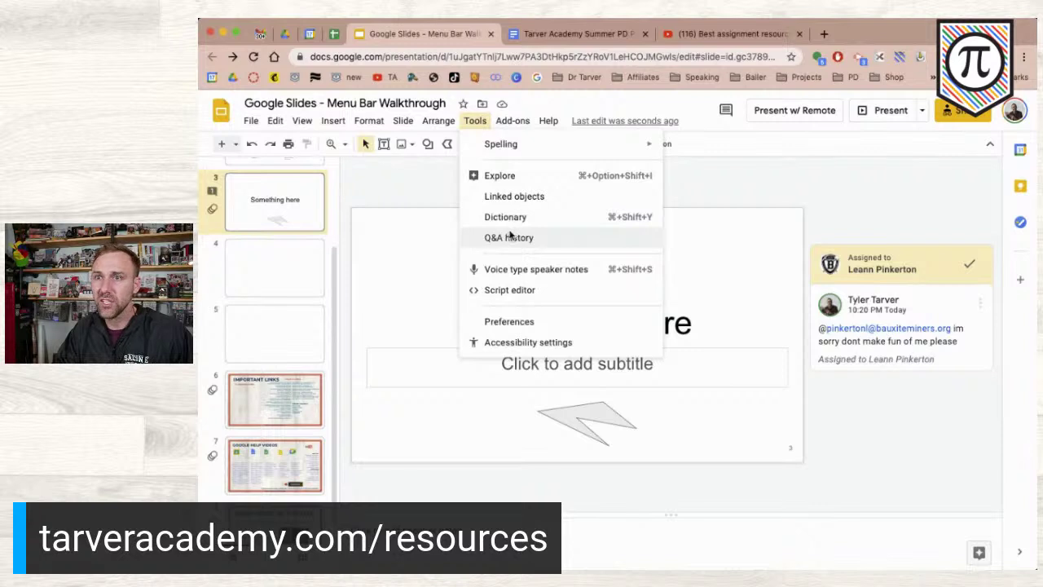
- View the empty Q&A history, then turn on voice typing for speaker notes
{"action": "left_click", "coordinate": [509, 238]}
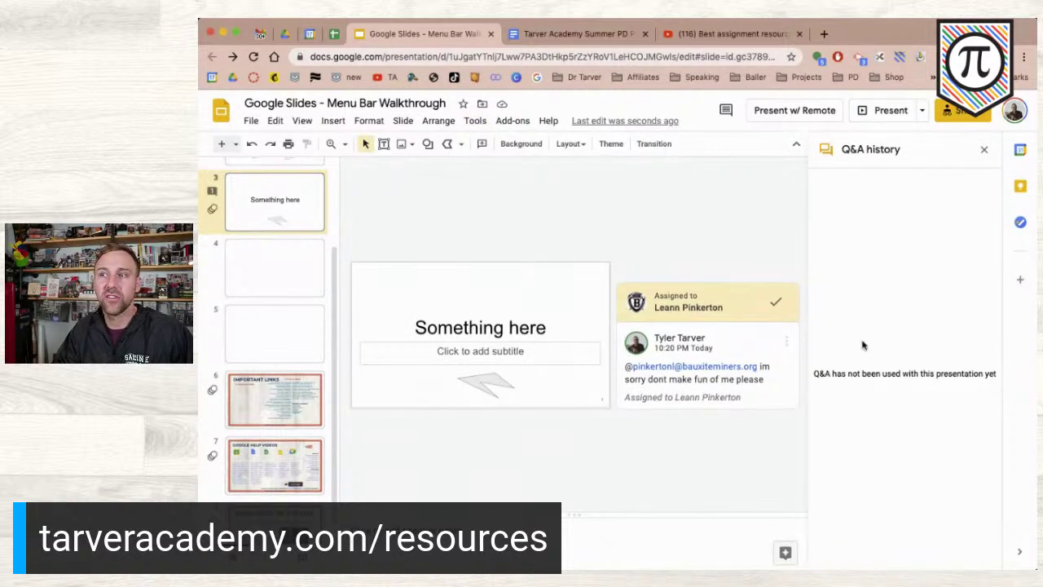
{"action": "left_click", "coordinate": [984, 149]}
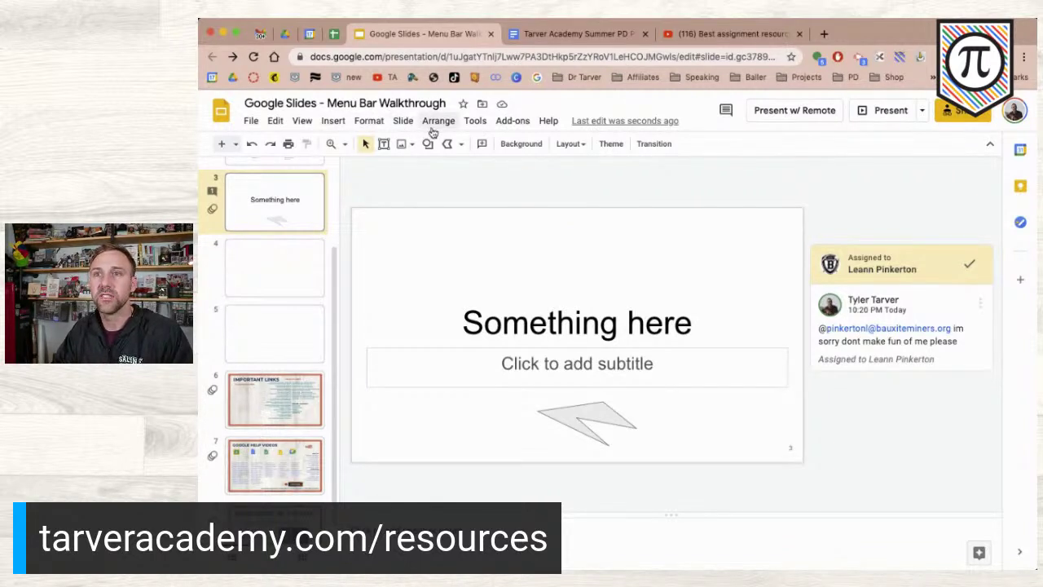
{"action": "left_click", "coordinate": [475, 122]}
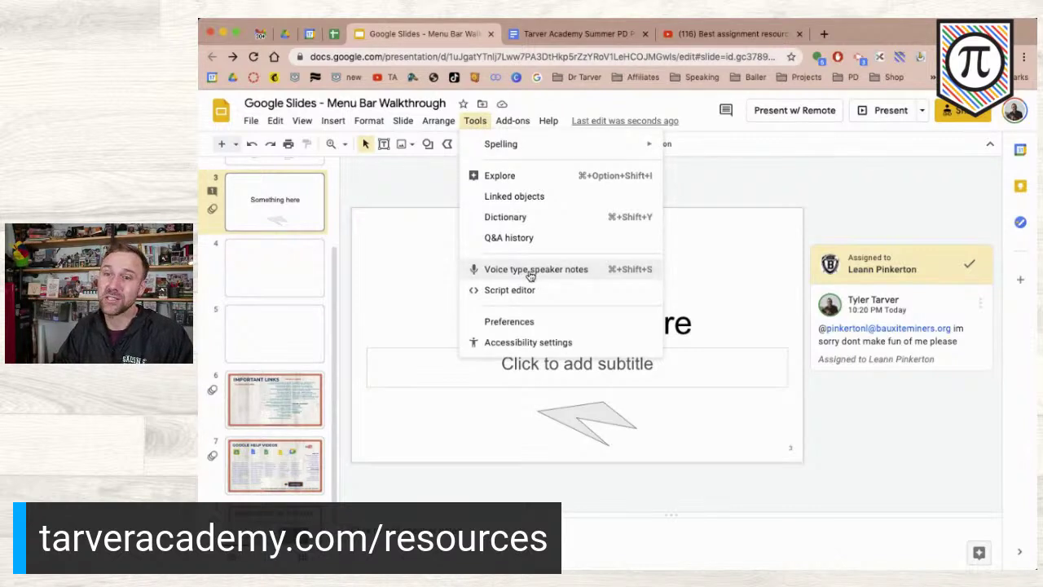
{"action": "left_click", "coordinate": [424, 532]}
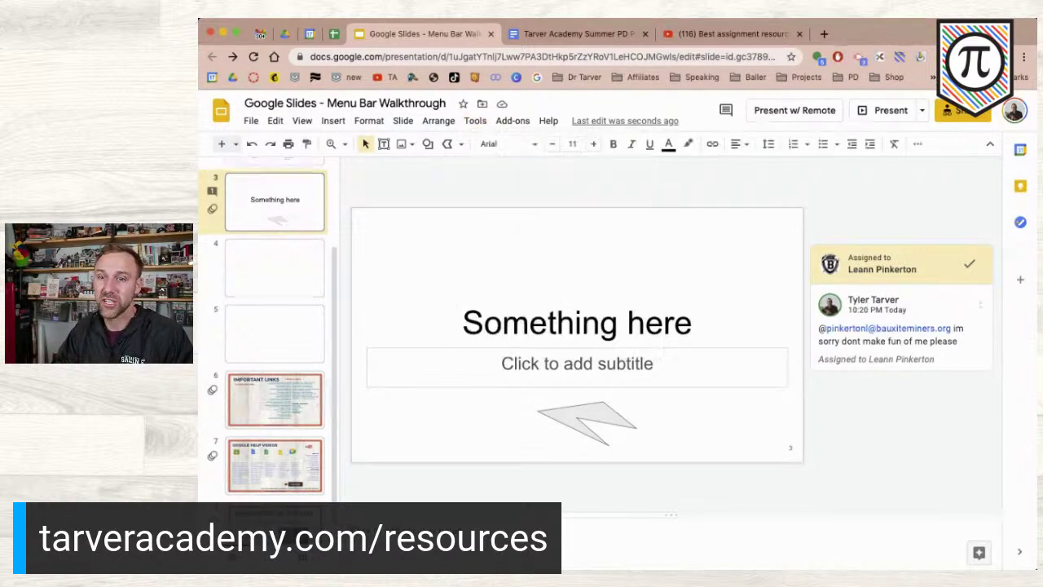